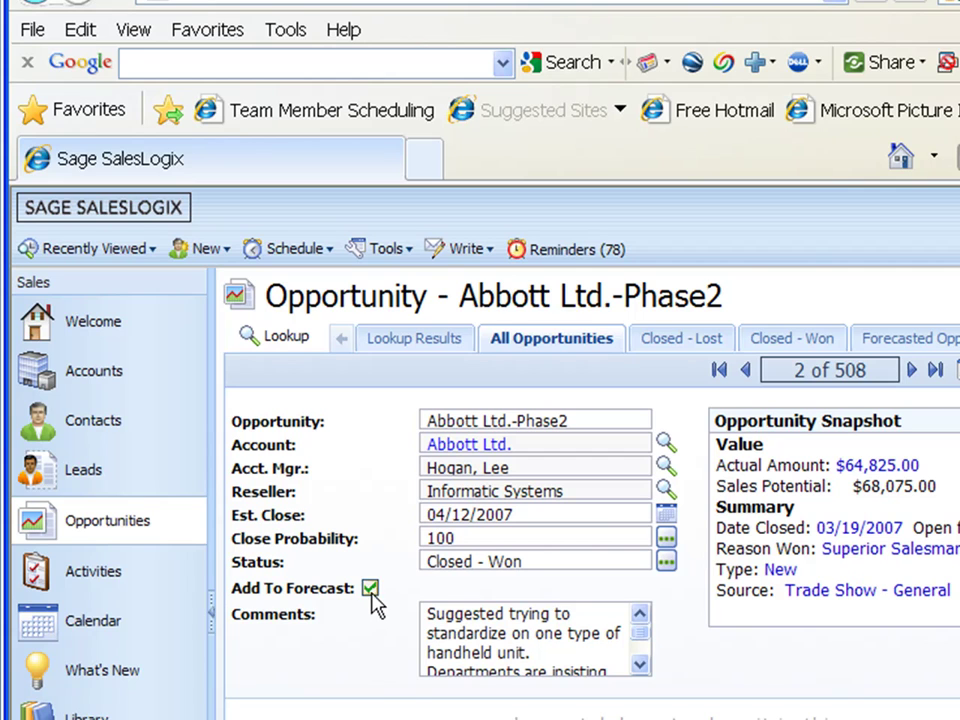
left_click(369, 590)
left_click(370, 588)
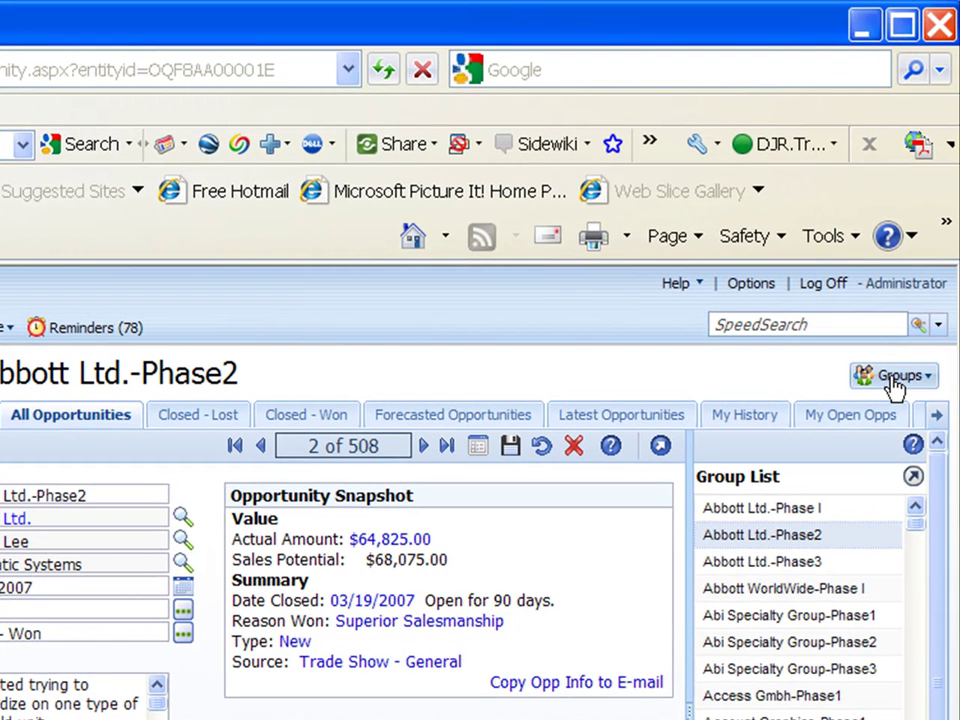
Start a new opportunity group and name its query Forecast
left_click(892, 379)
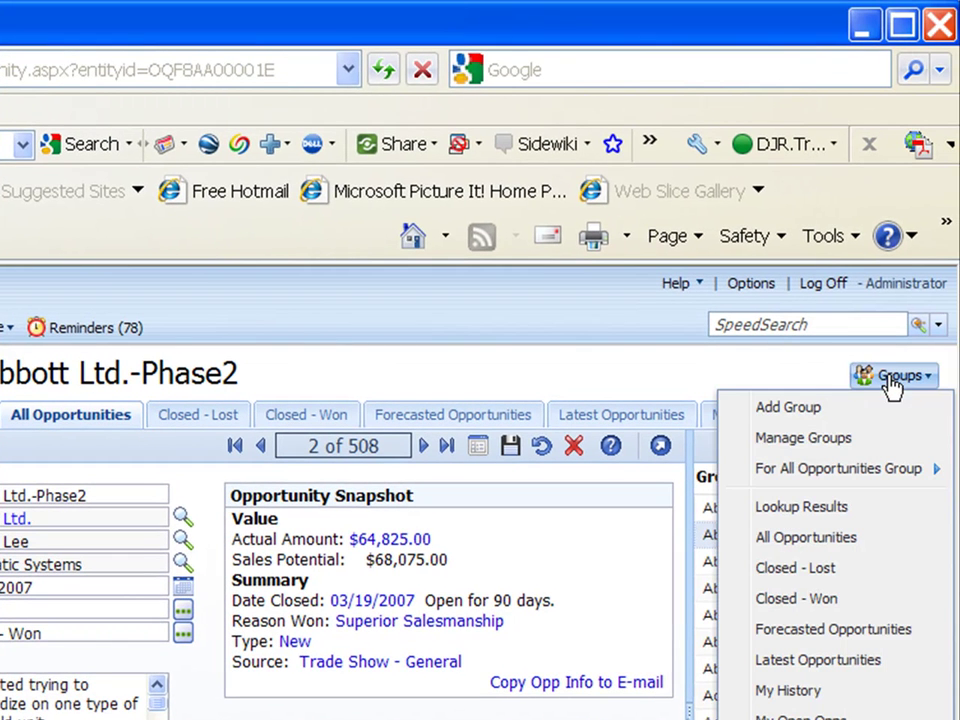
left_click(781, 415)
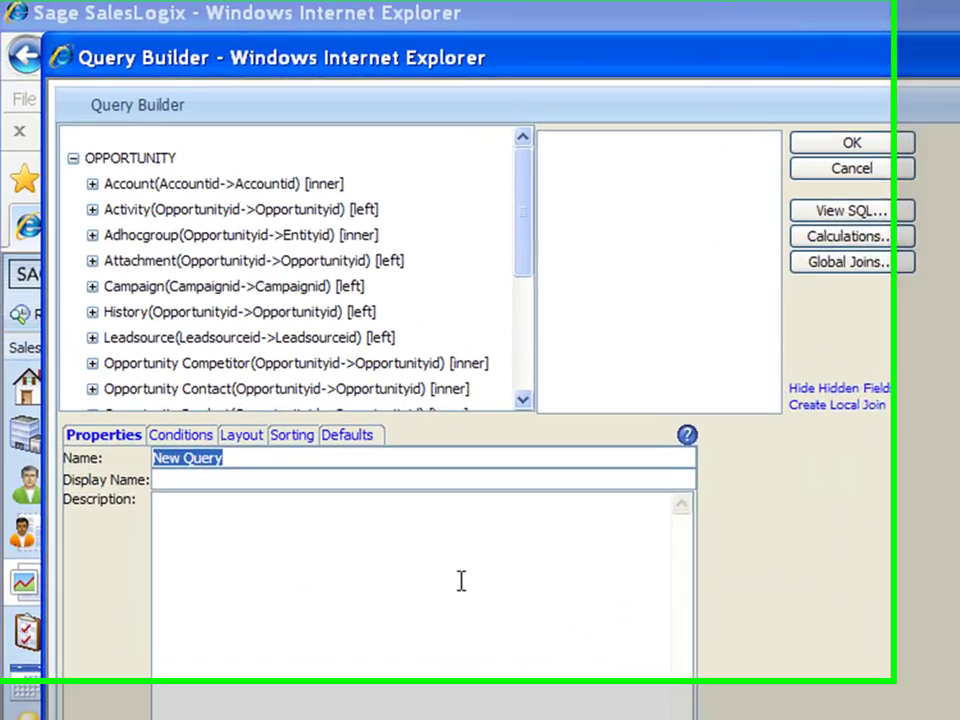
type("Forecast")
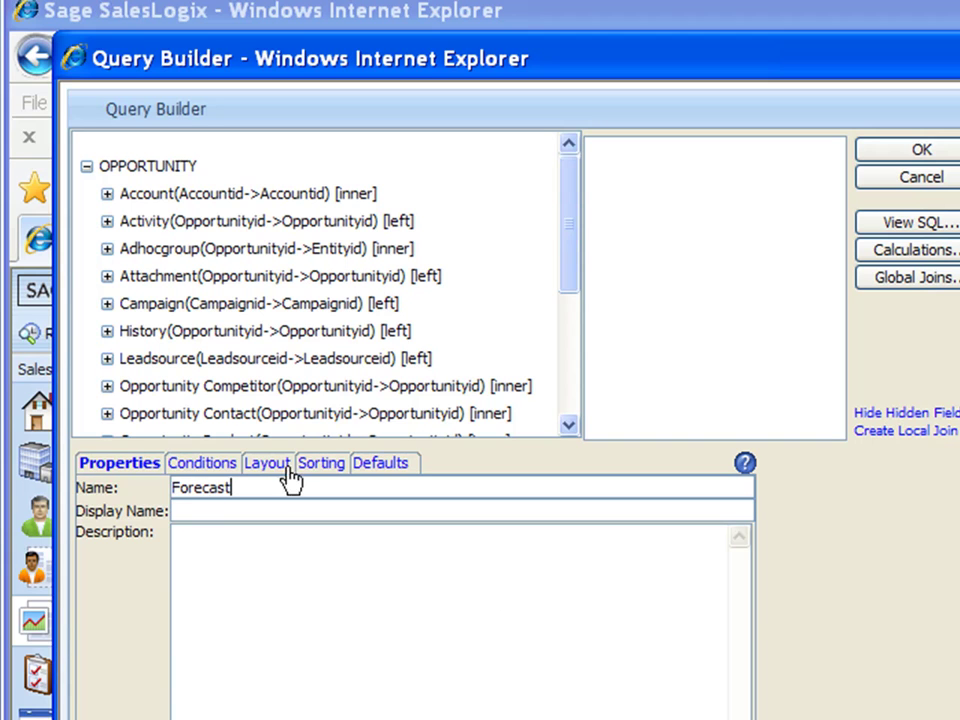
Add the condition Opportunity AddToForecast equal to T without case-sensitive comparison, and save the group
left_click(225, 468)
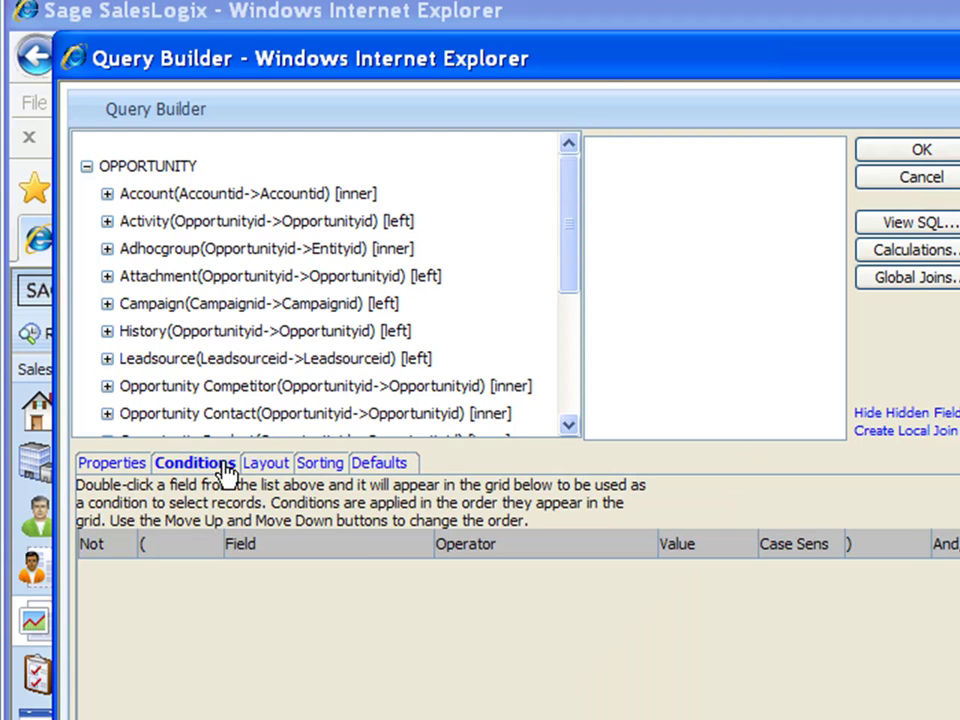
left_click(145, 170)
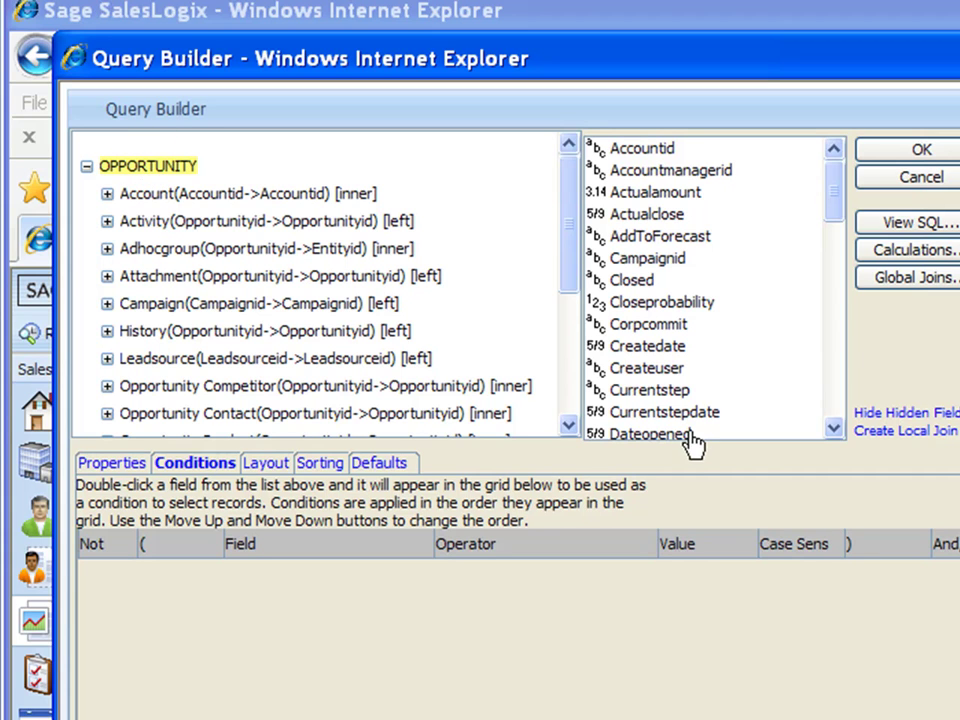
left_click(668, 241)
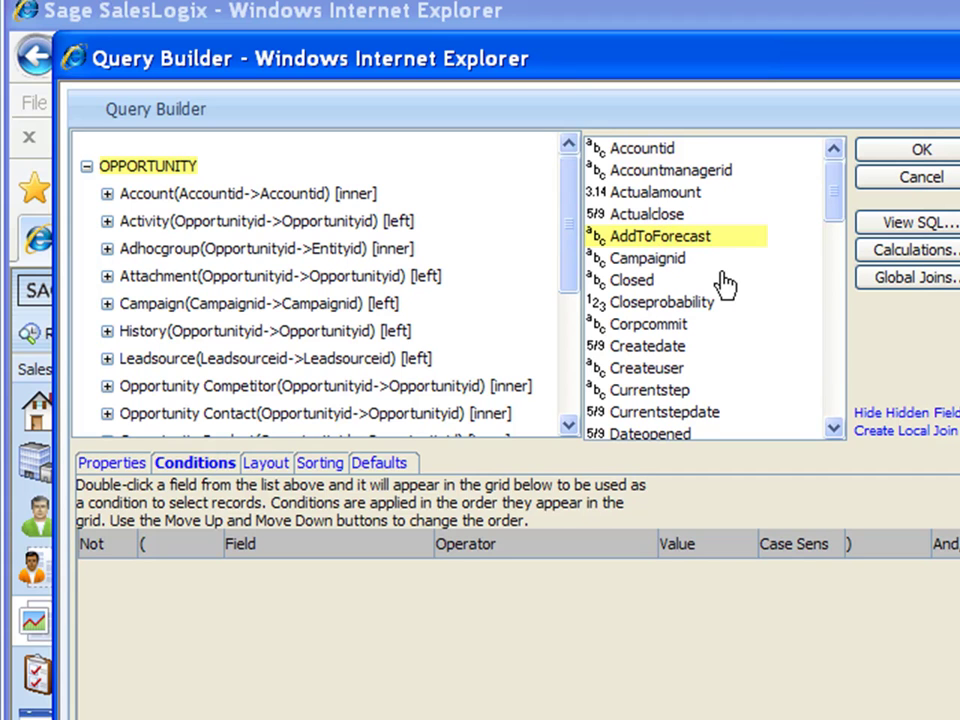
double_click(674, 242)
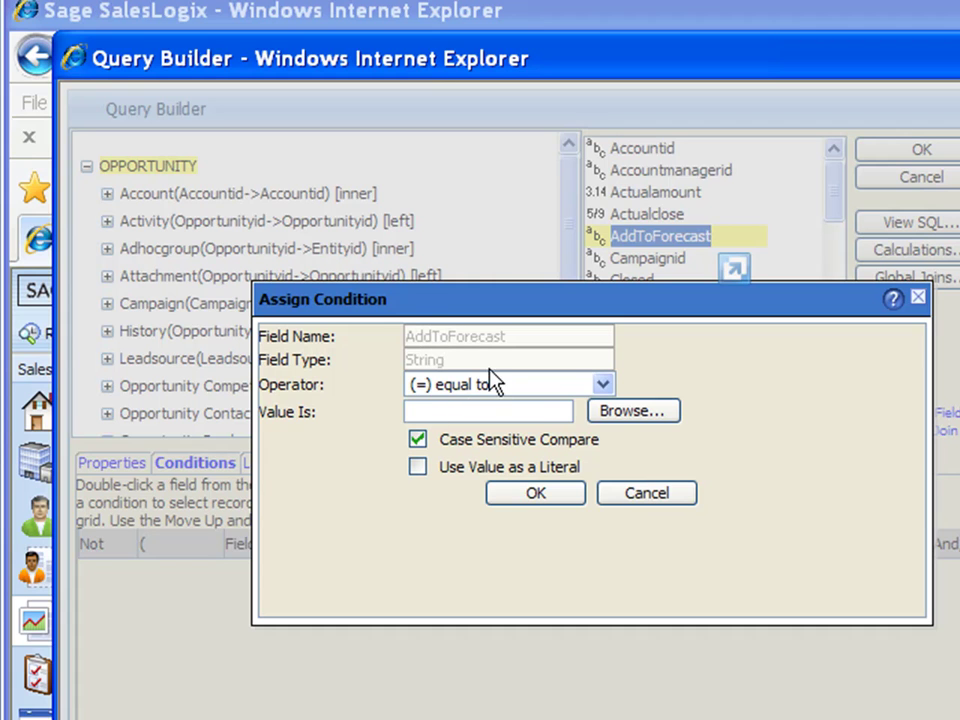
left_click(643, 415)
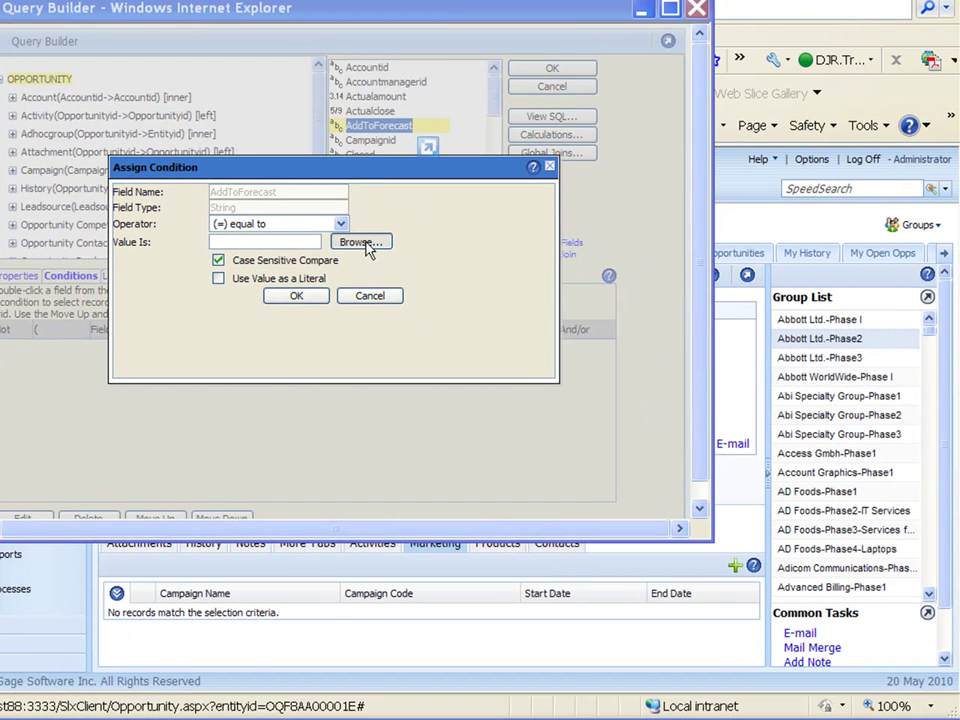
left_click(366, 243)
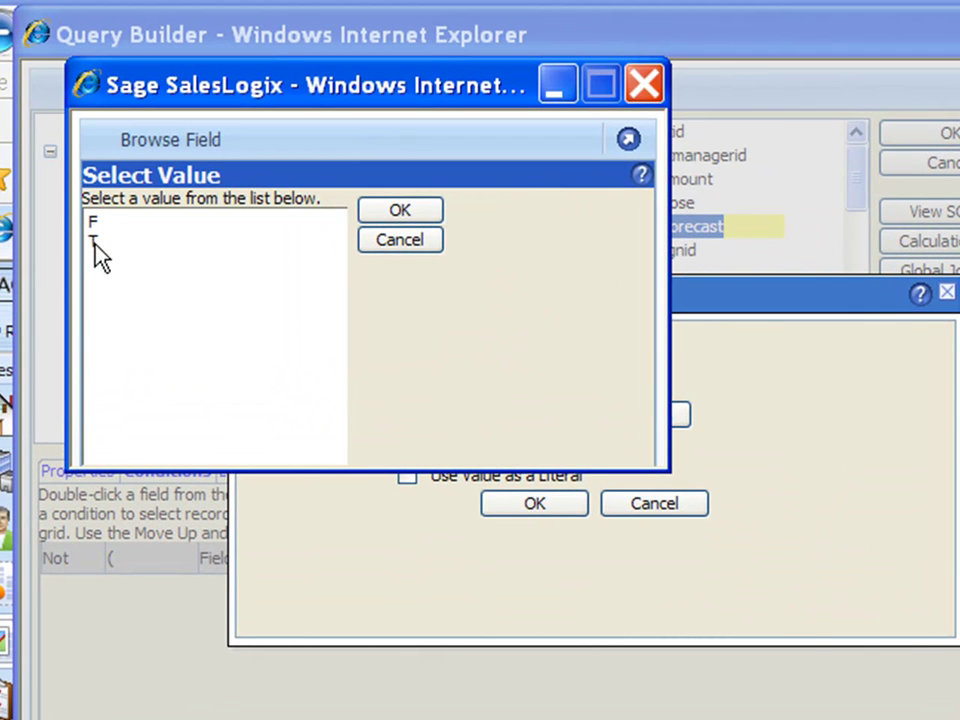
left_click(70, 203)
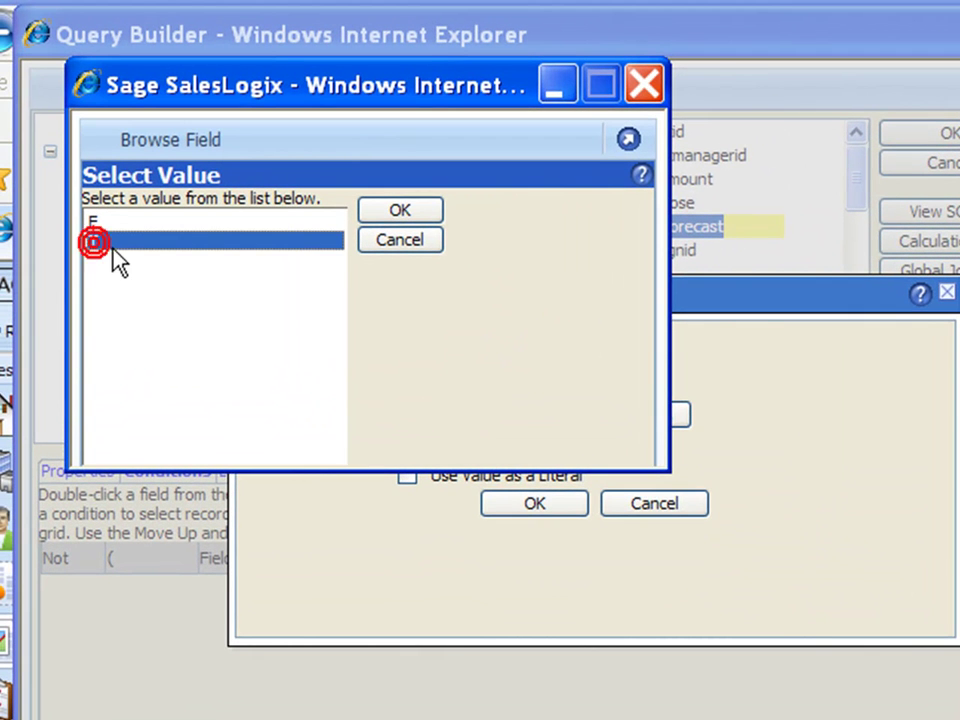
left_click(401, 212)
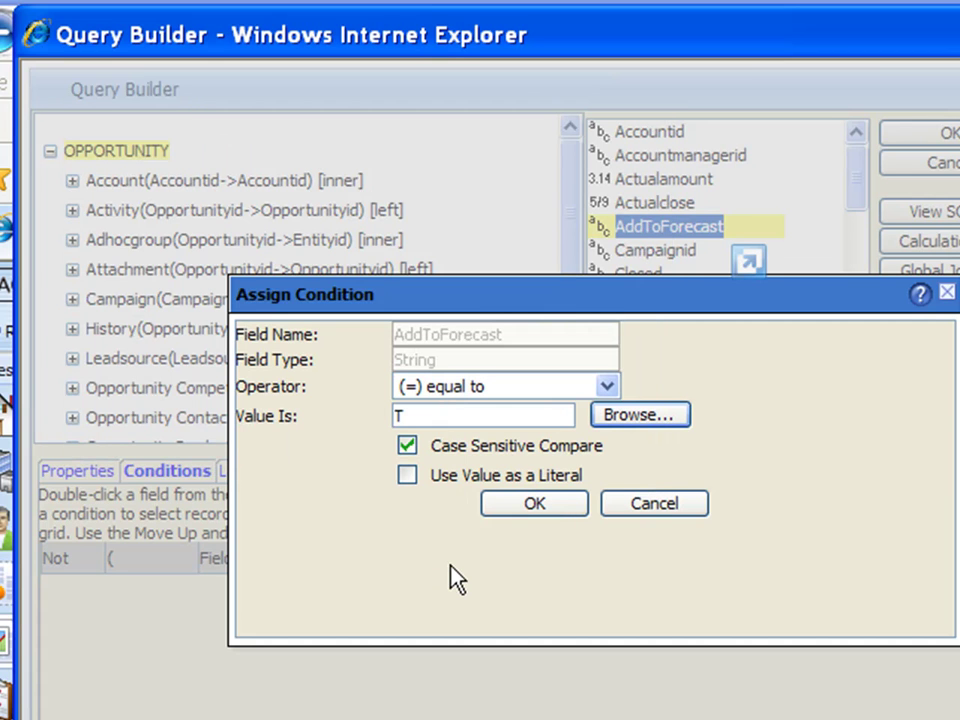
left_click(407, 447)
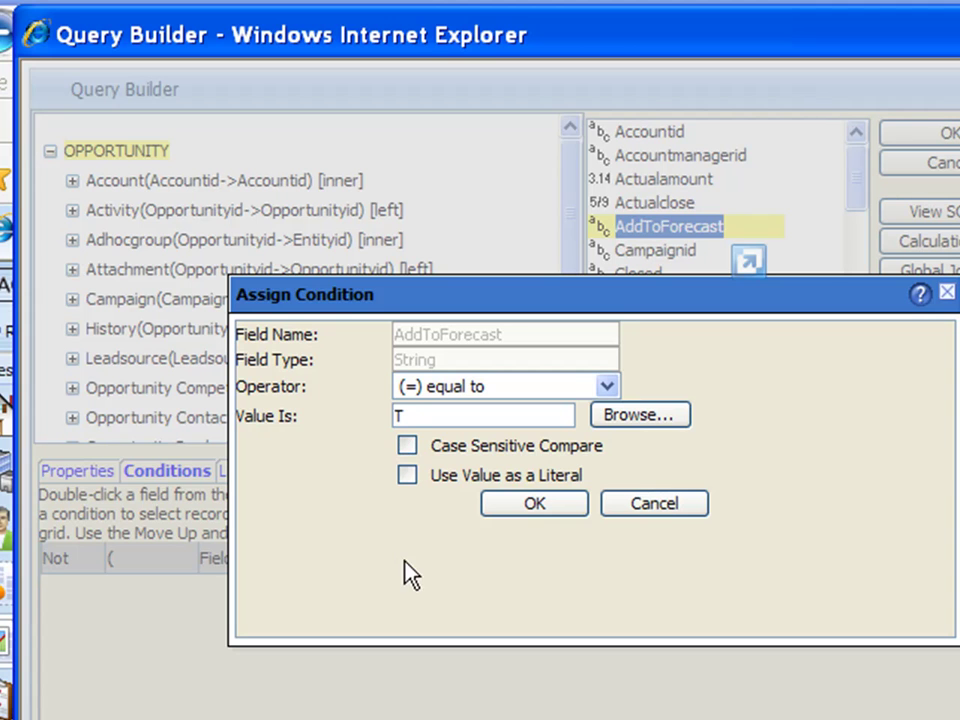
left_click(522, 502)
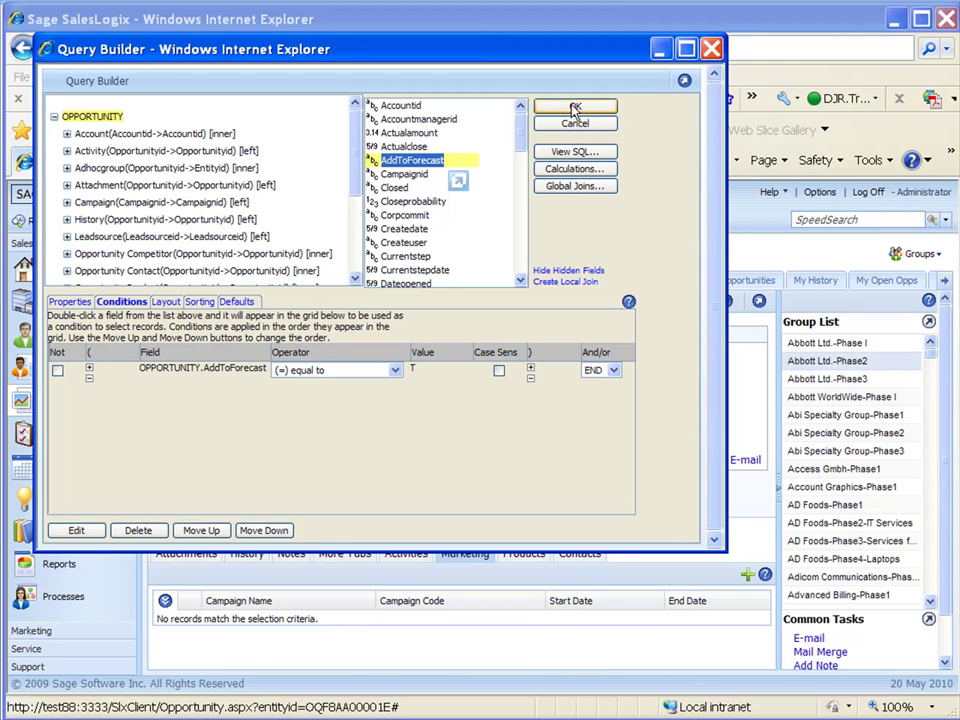
left_click(575, 107)
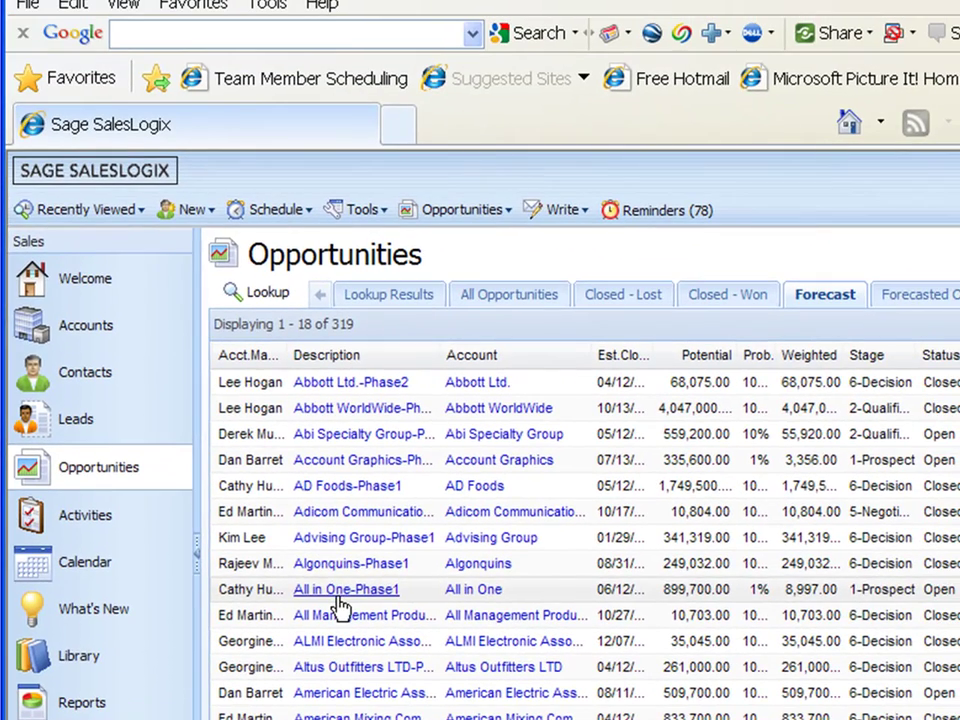
View the All in One-Phase1 opportunity's details from the Forecast group and return to the list
left_click(342, 562)
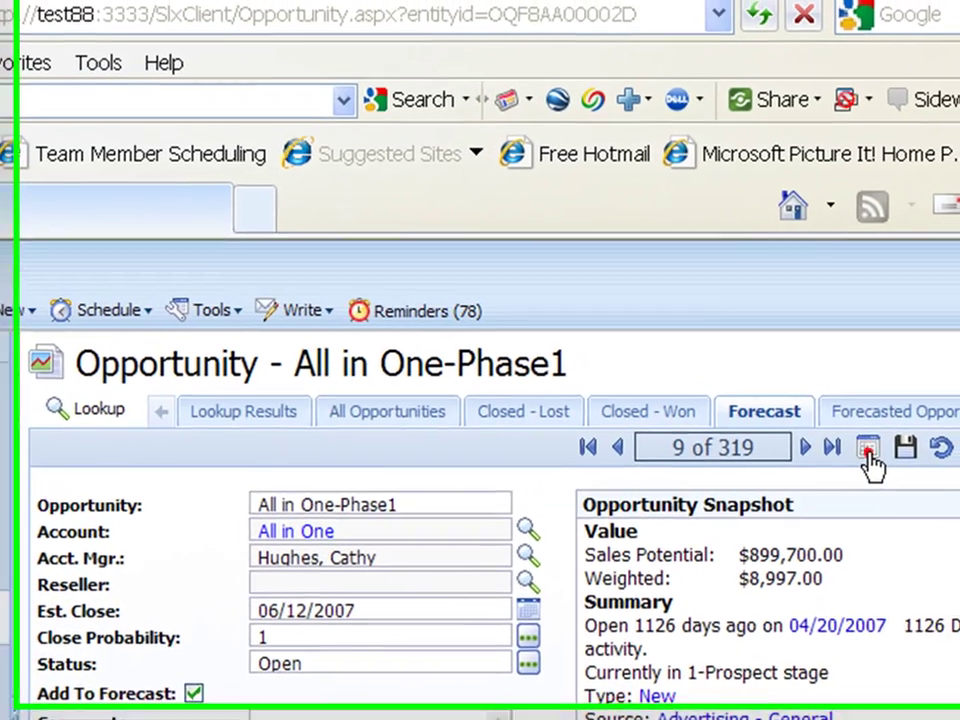
left_click(911, 326)
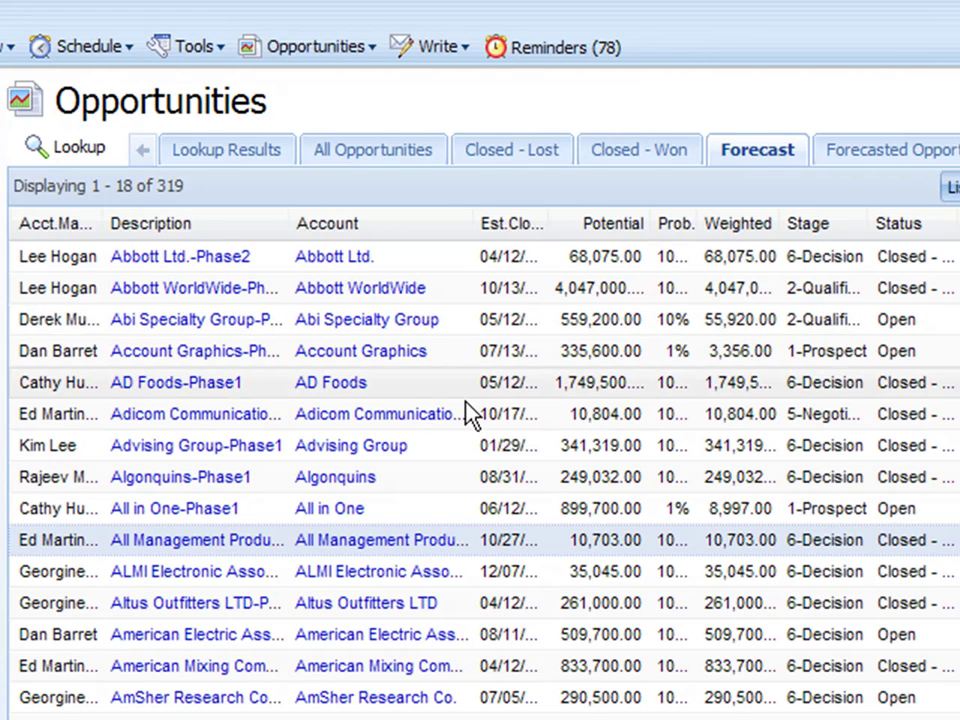
Remove the Adicom Communications-Phase1 opportunity from the forecast, save the record, and return to the group list
left_click(183, 418)
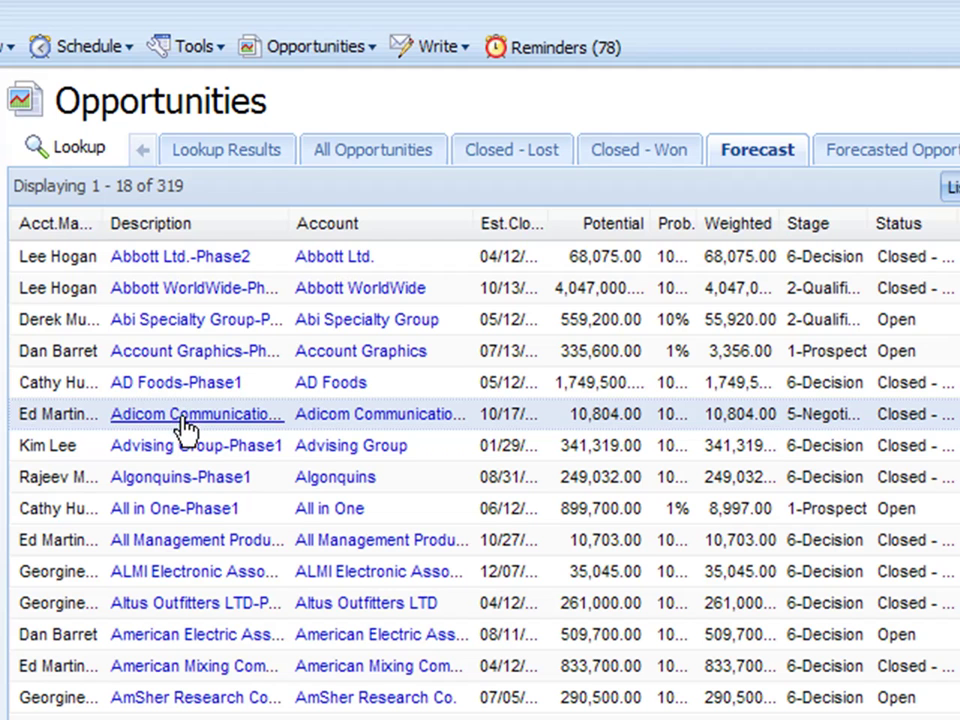
left_click(184, 416)
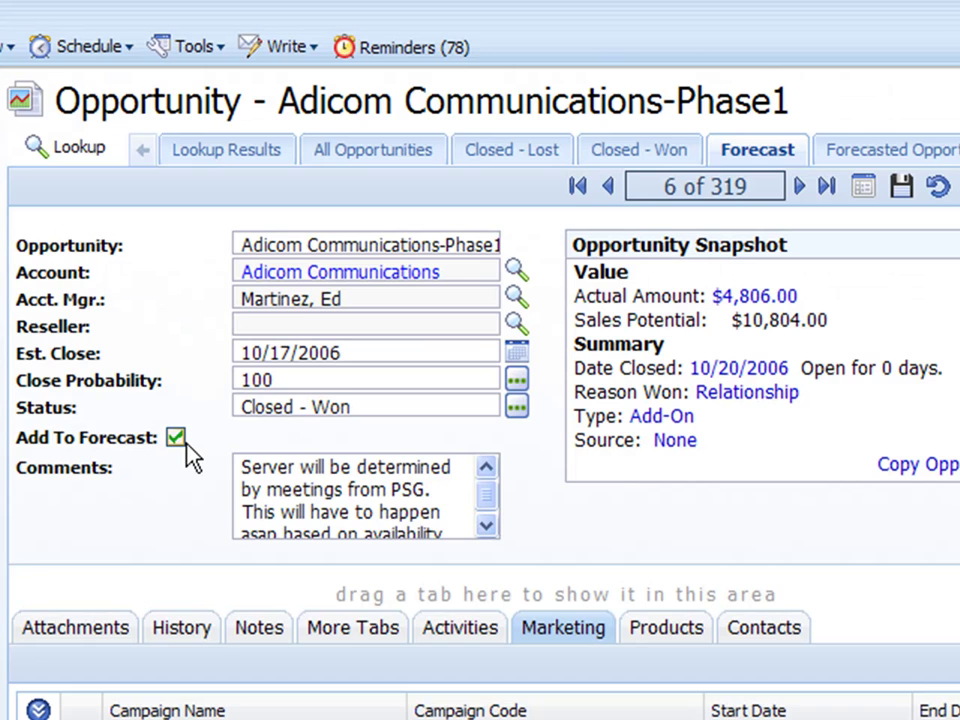
left_click(178, 442)
left_click(862, 189)
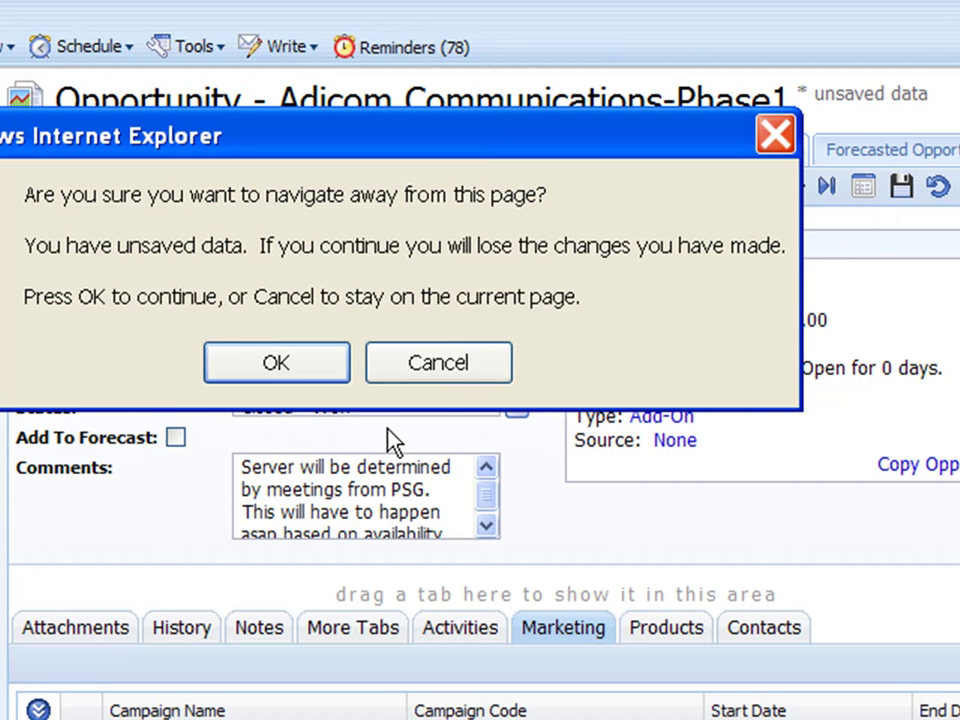
left_click(450, 372)
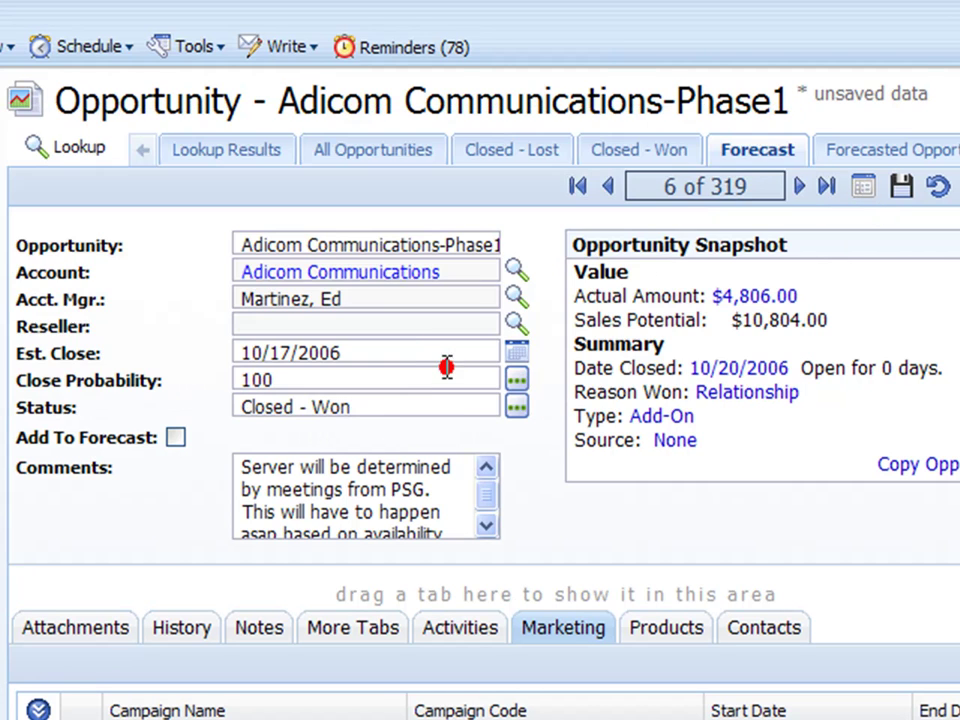
left_click(902, 192)
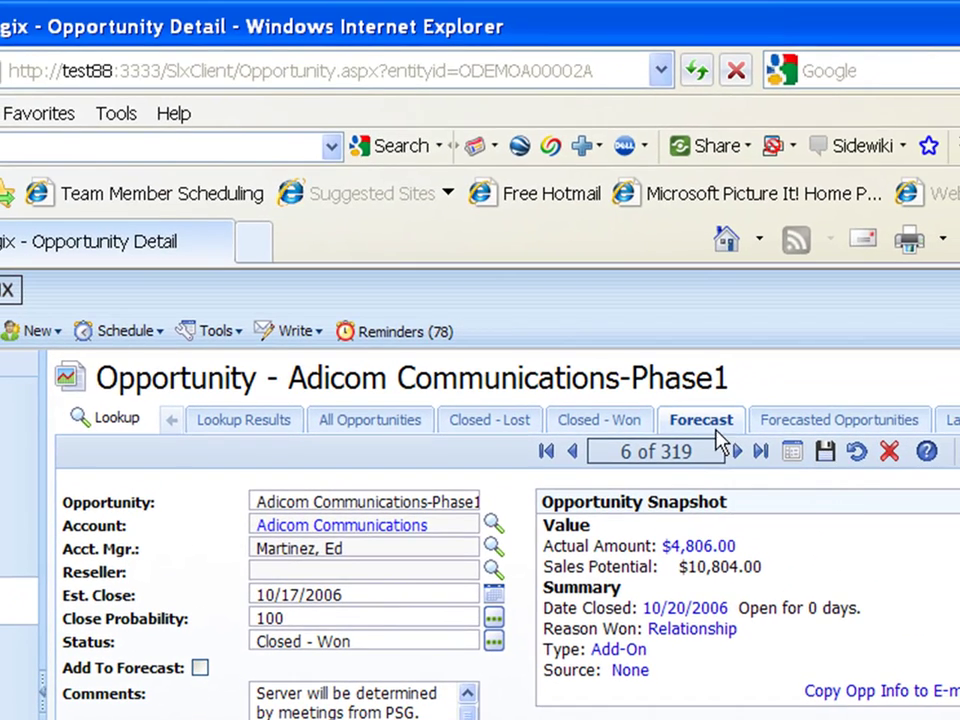
left_click(792, 452)
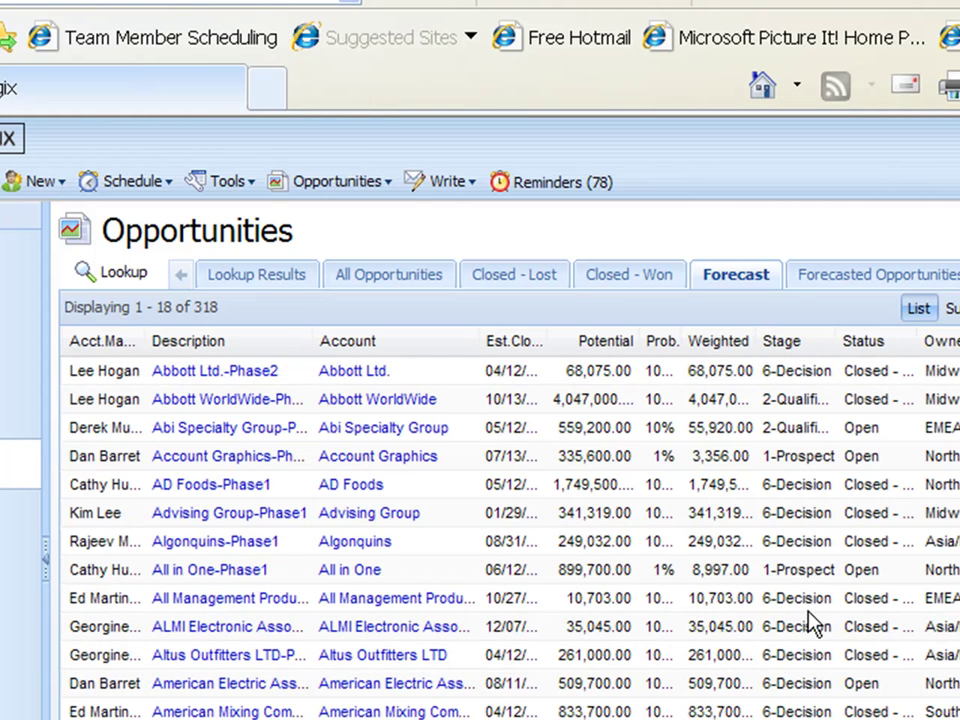
Sort the Forecast group's opportunities by Stage in ascending order and browse down to the 3-Needs Analysis records
left_click(802, 342)
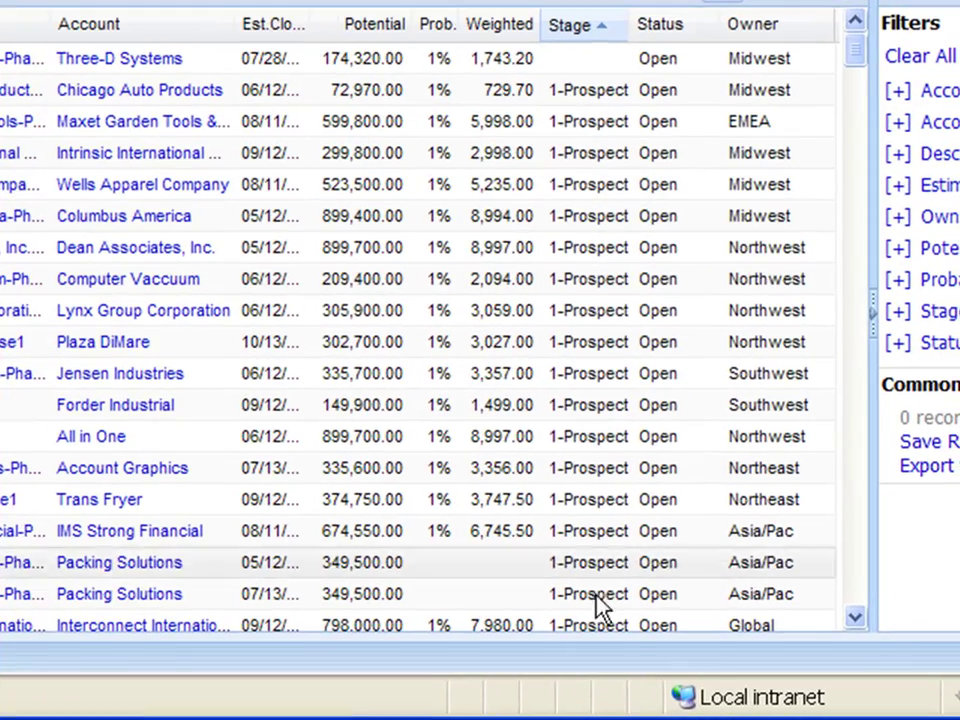
left_click(855, 617)
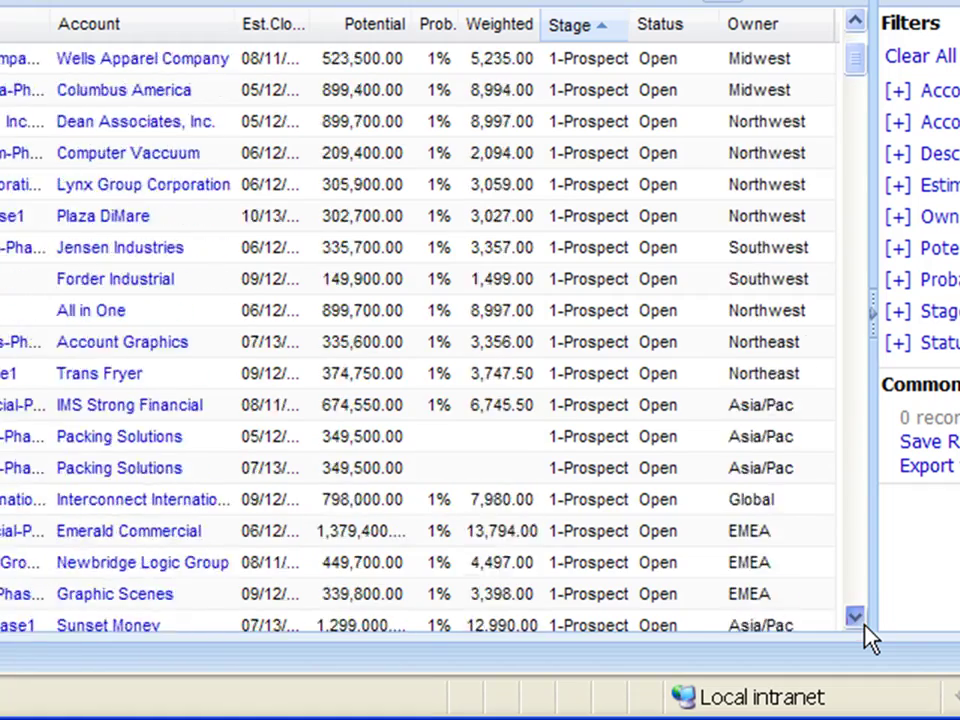
left_click(857, 618)
left_click(857, 618)
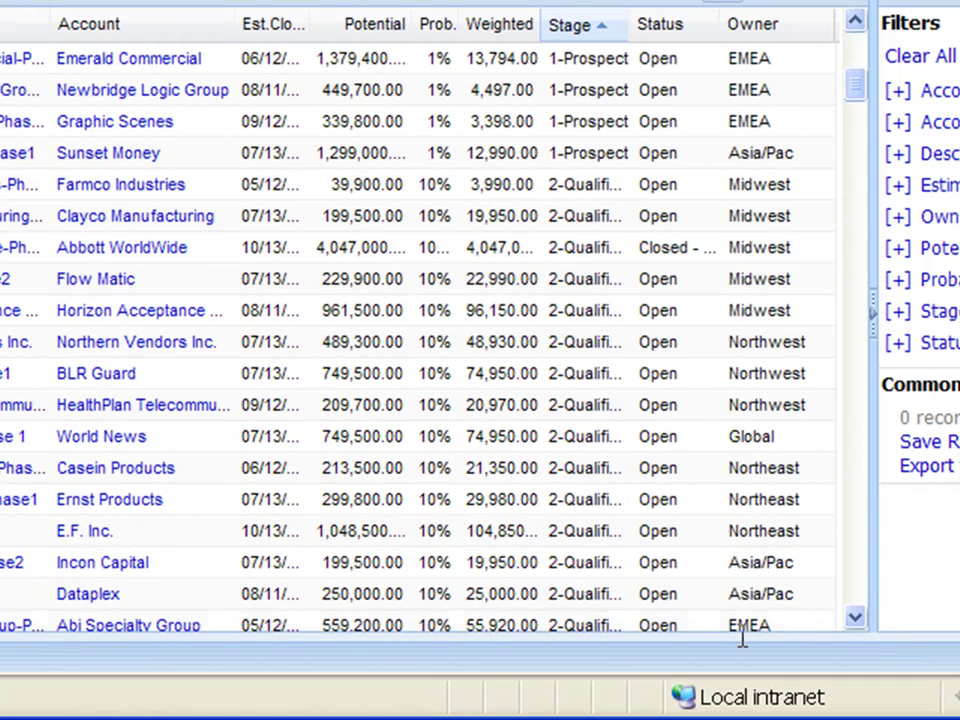
left_click_drag(855, 618, 855, 618)
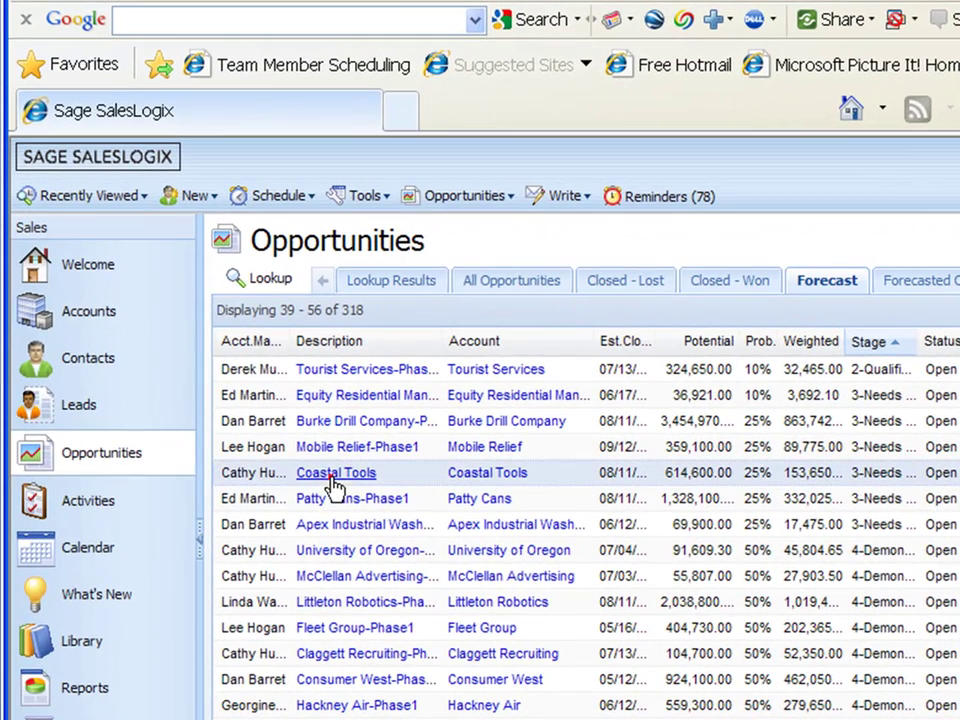
Open the Coastal Tools opportunity and set its sales process stage to 2.Qualification 10%
left_click(332, 478)
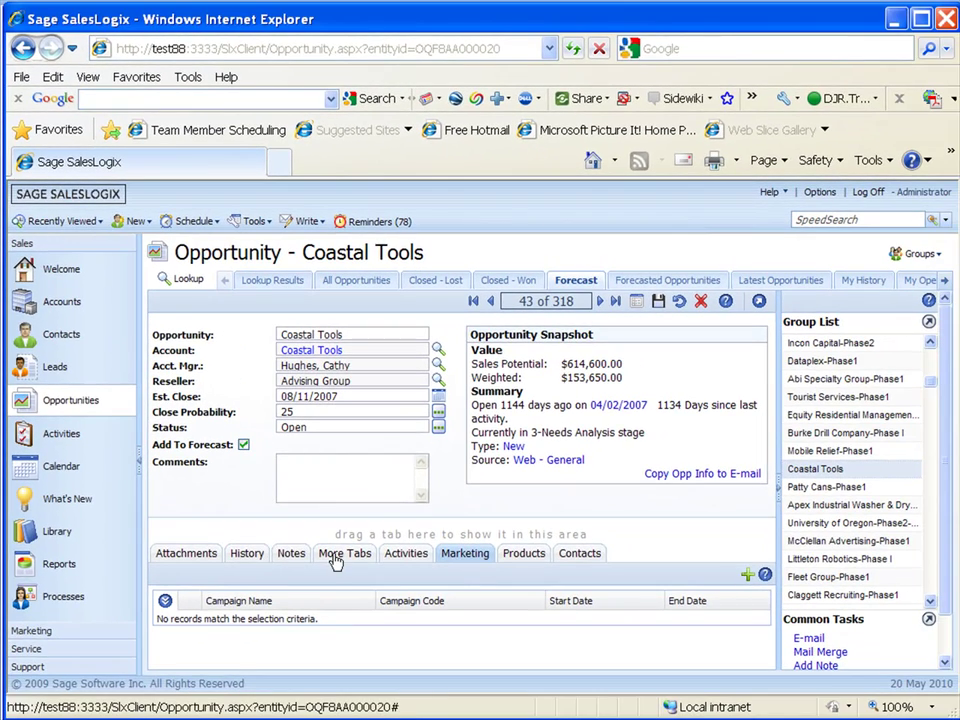
left_click(335, 556)
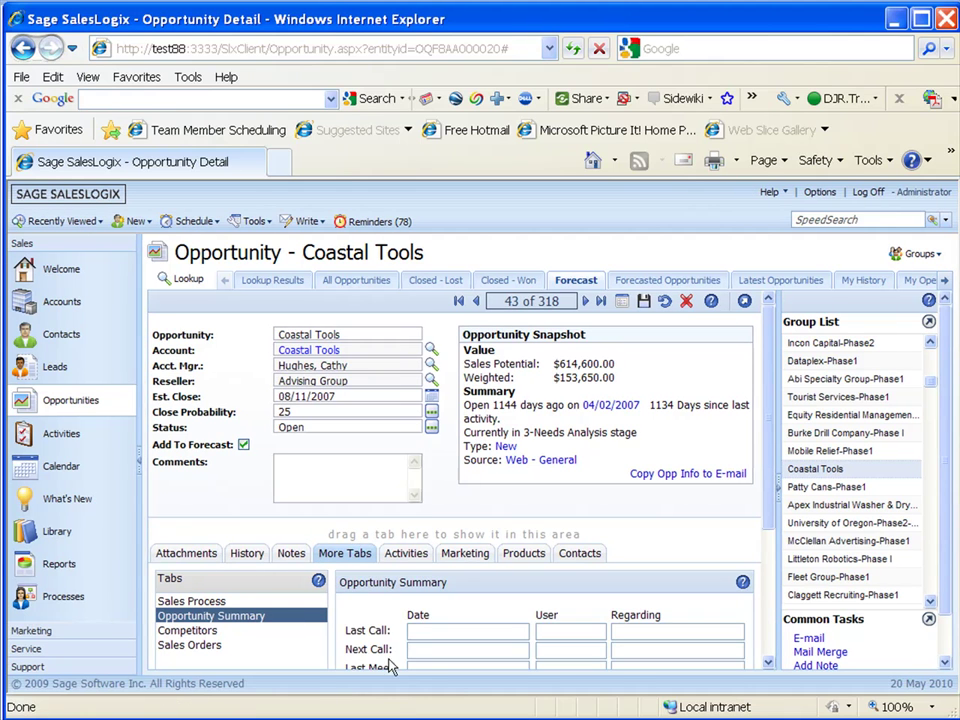
left_click(208, 604)
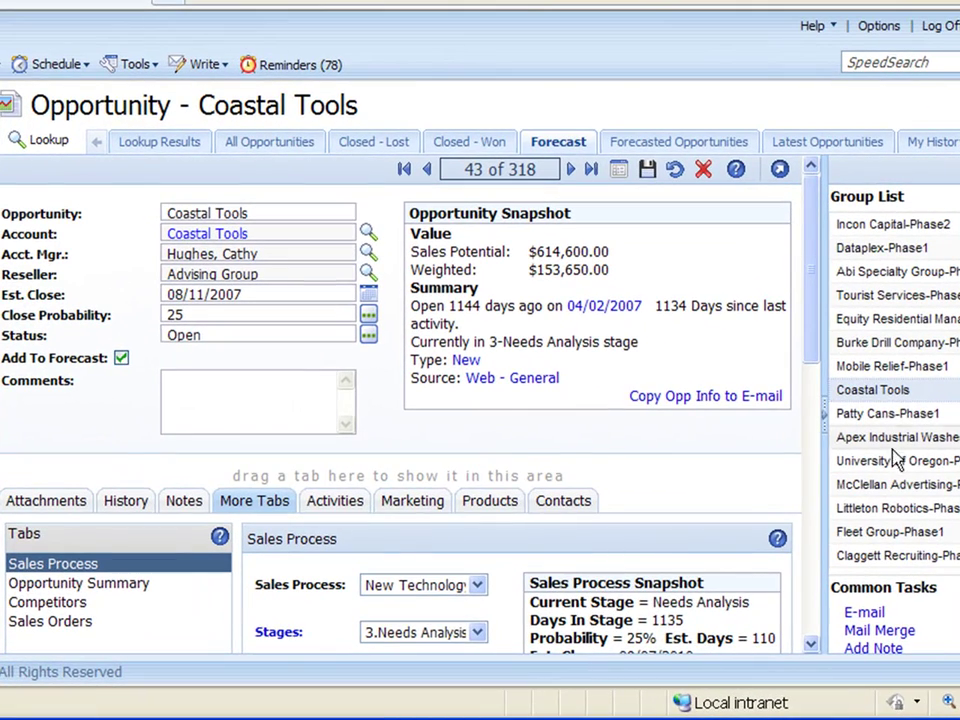
left_click(811, 645)
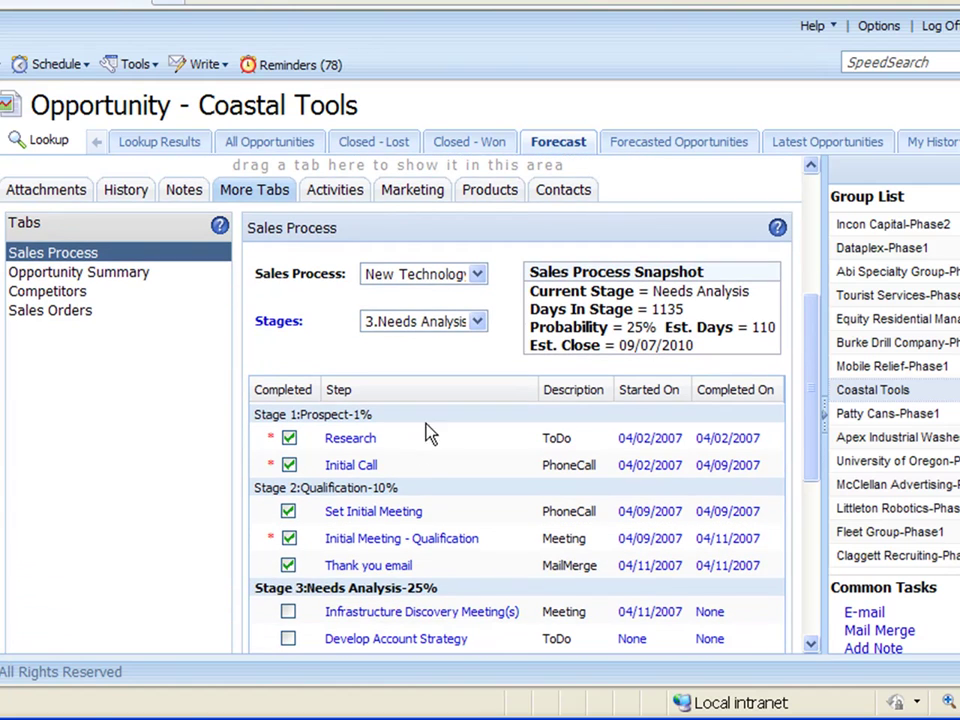
left_click(478, 324)
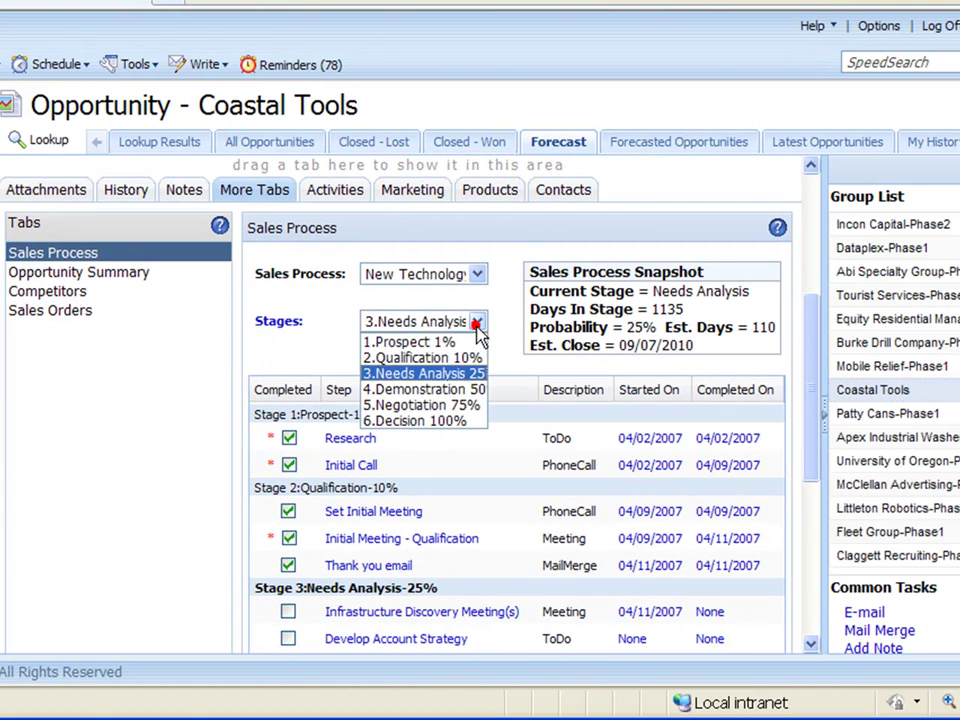
left_click(422, 357)
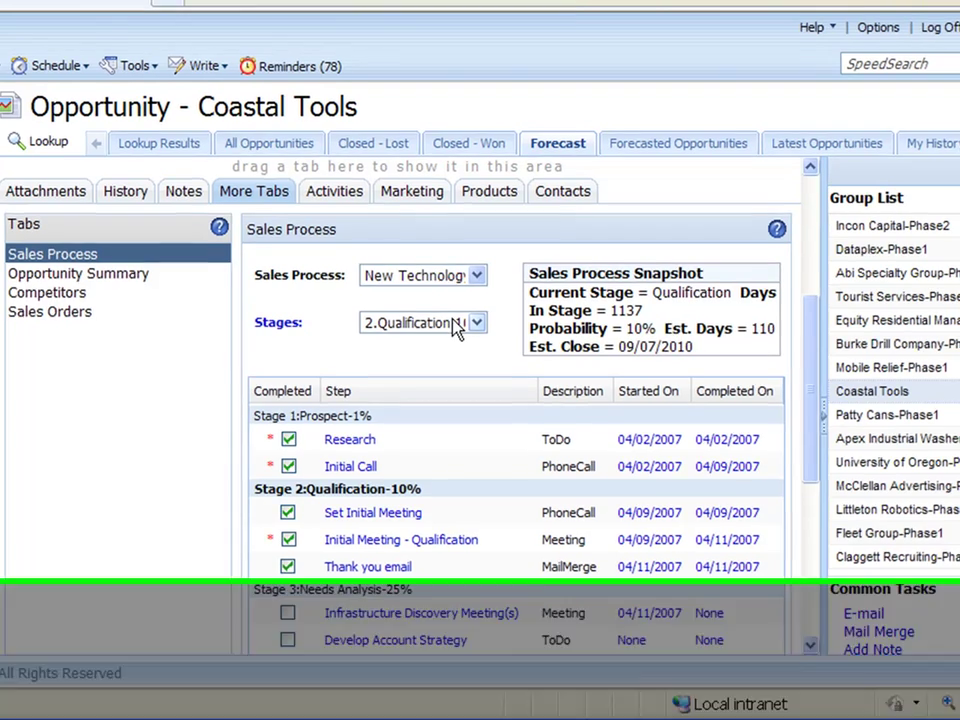
Examine the Coastal Tools opportunity's current stage, close probability and weighted value in its main details
left_click(455, 325)
left_click(455, 325)
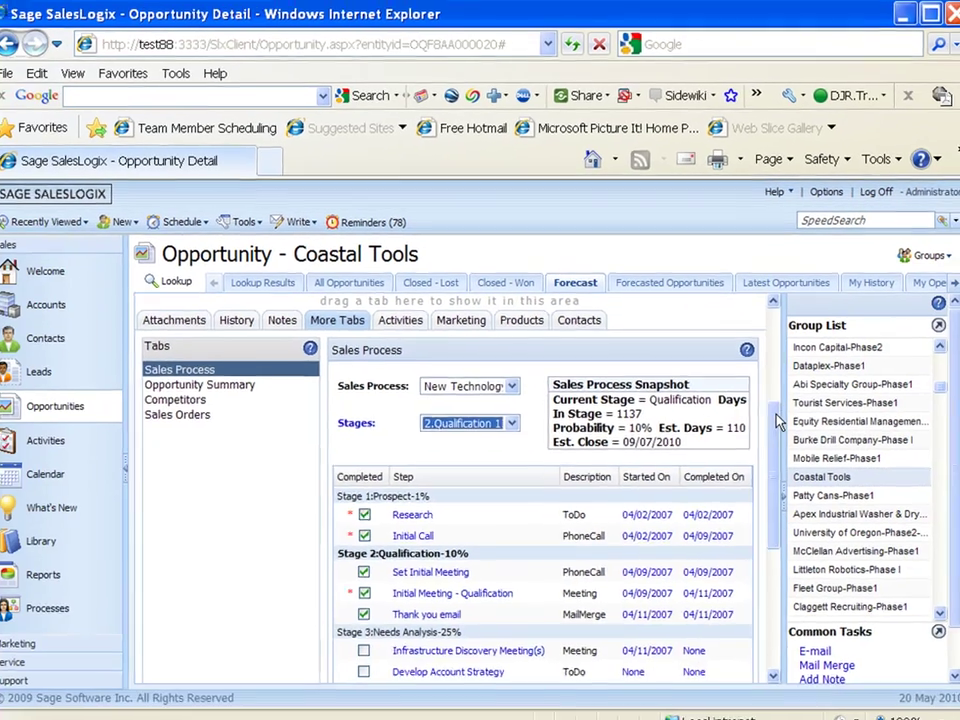
left_click_drag(817, 464, 871, 202)
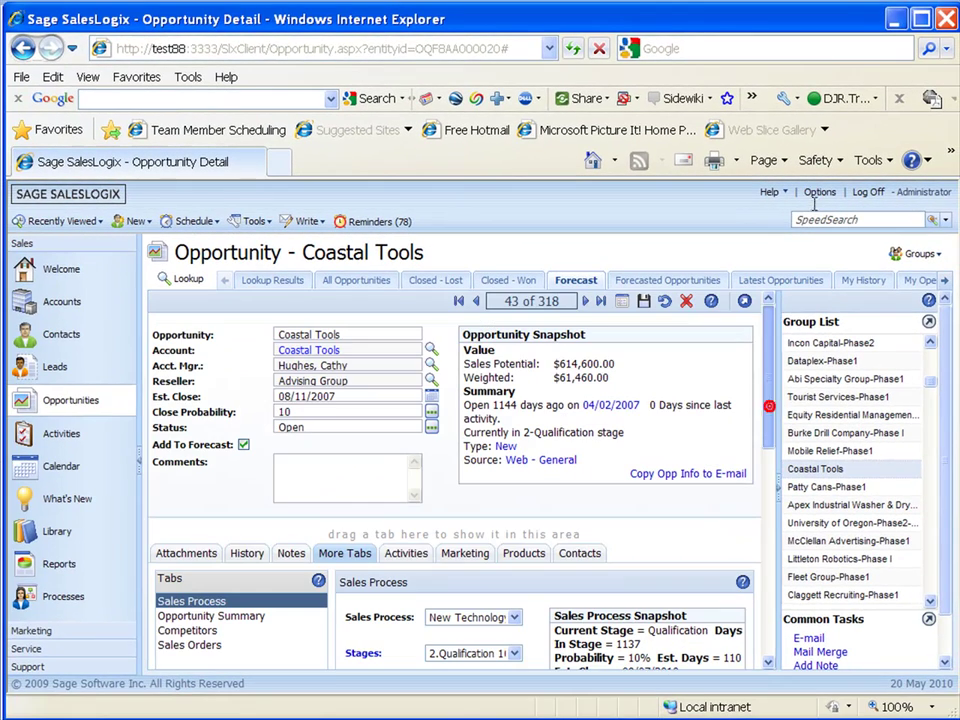
Return to the Forecast group's list view and open the Maxet Garden Tools-Phase I opportunity
left_click(621, 301)
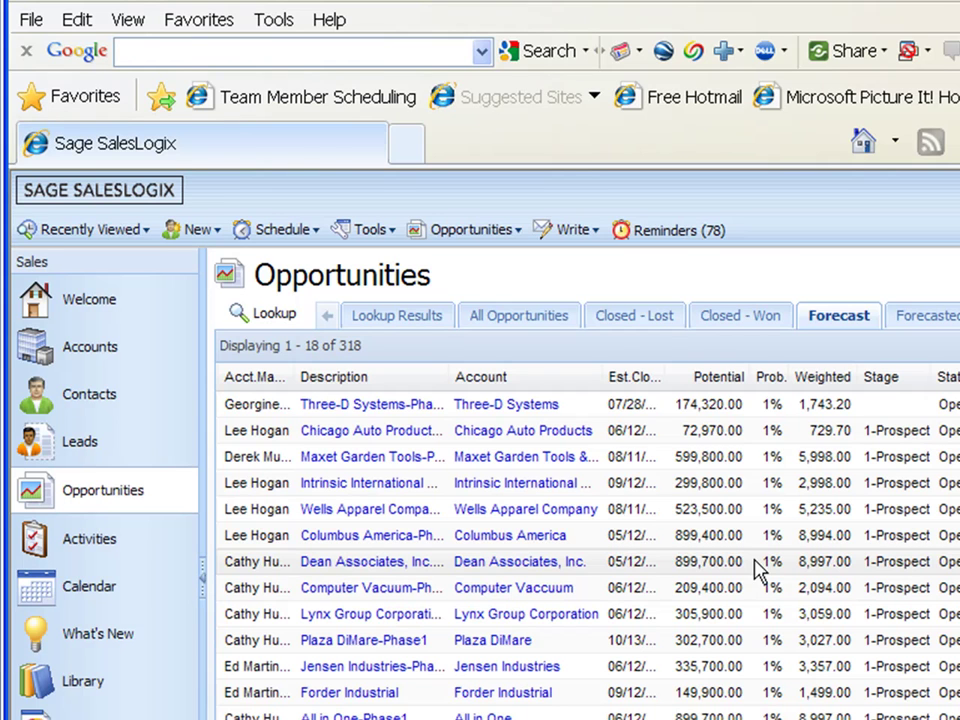
left_click(337, 457)
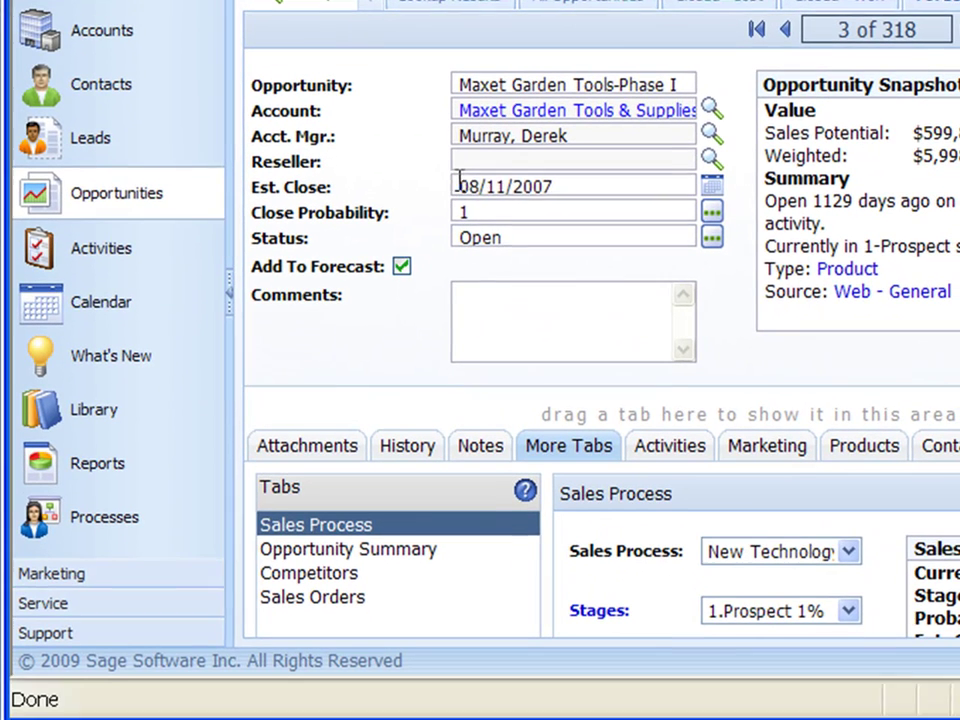
Set the Maxet Garden Tools-Phase I opportunity's estimated close to today's date, 05/20/2010
left_click(482, 620)
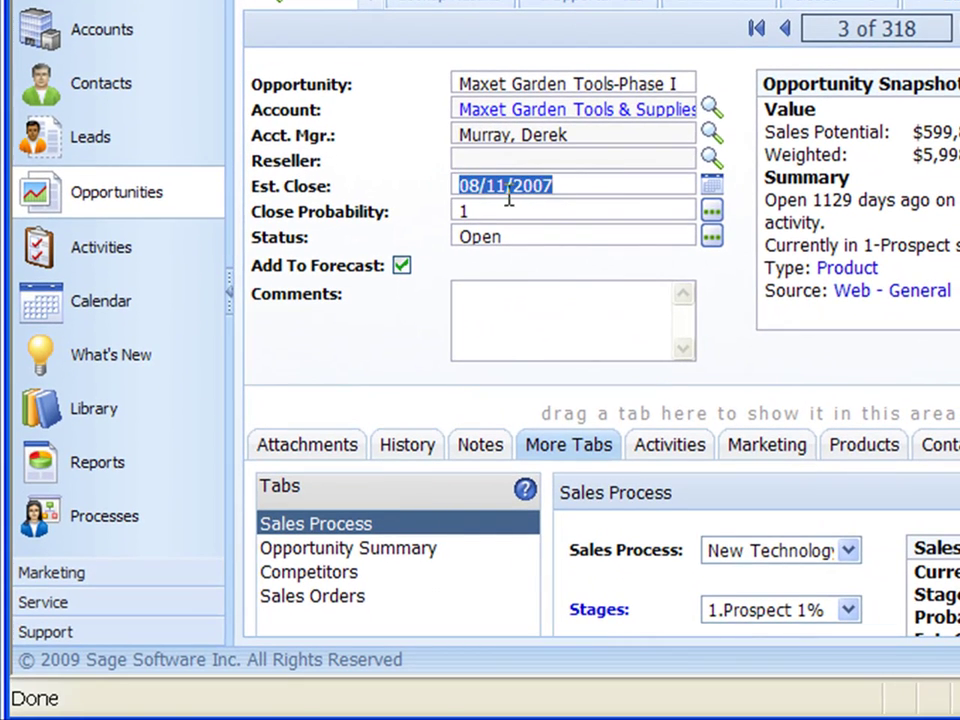
left_click(712, 189)
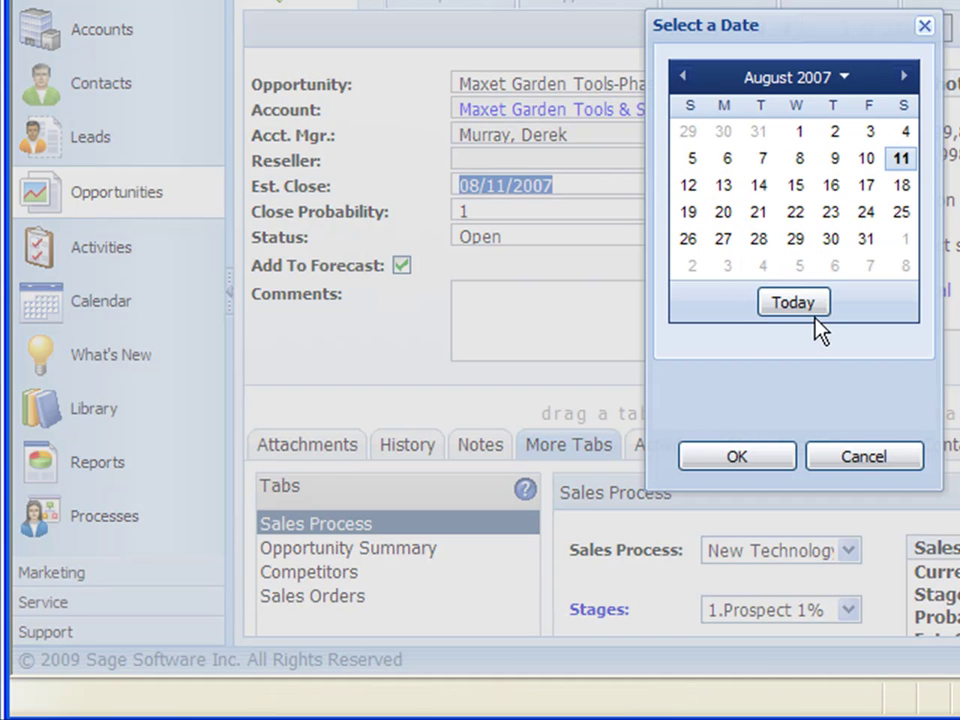
left_click(793, 300)
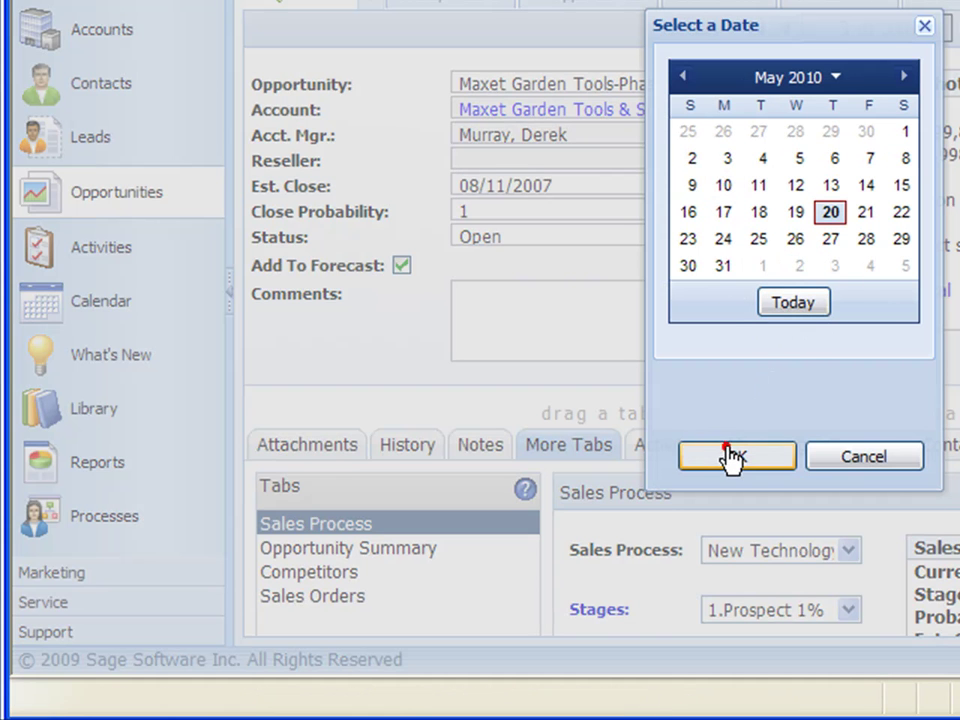
left_click(730, 455)
left_click(567, 160)
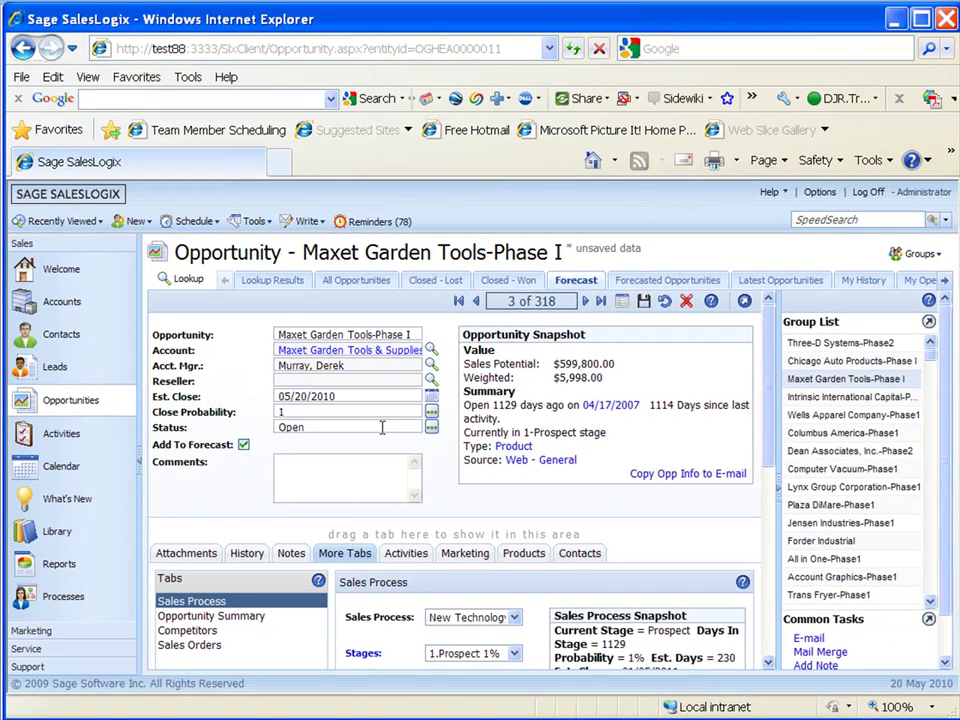
Set the Maxet Garden Tools-Phase I opportunity's estimated close date to 06/24/2010
left_click(431, 397)
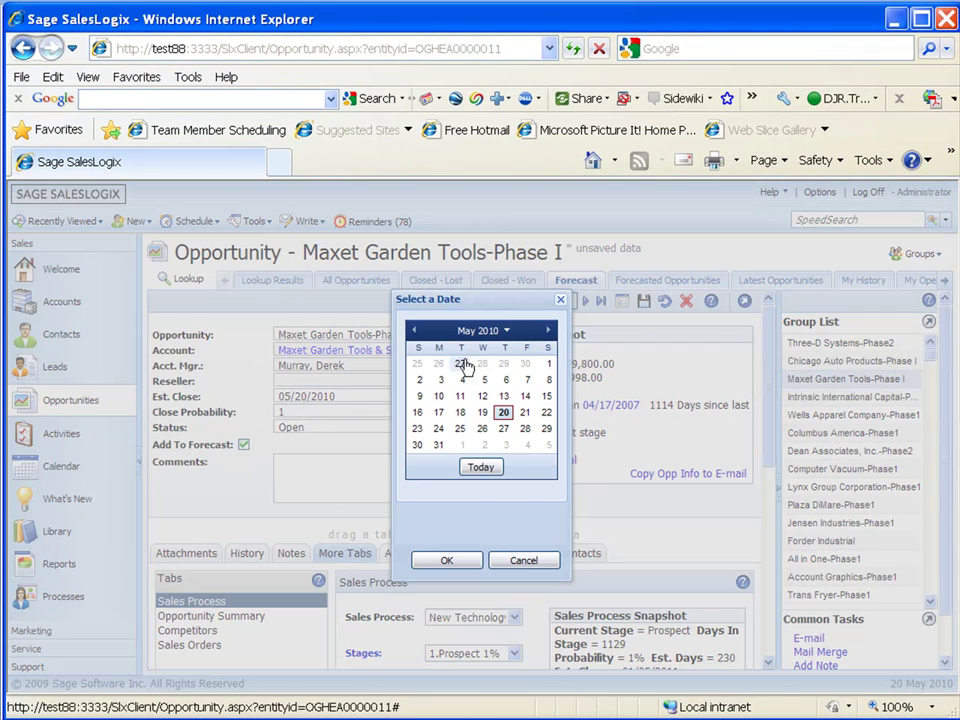
left_click(548, 331)
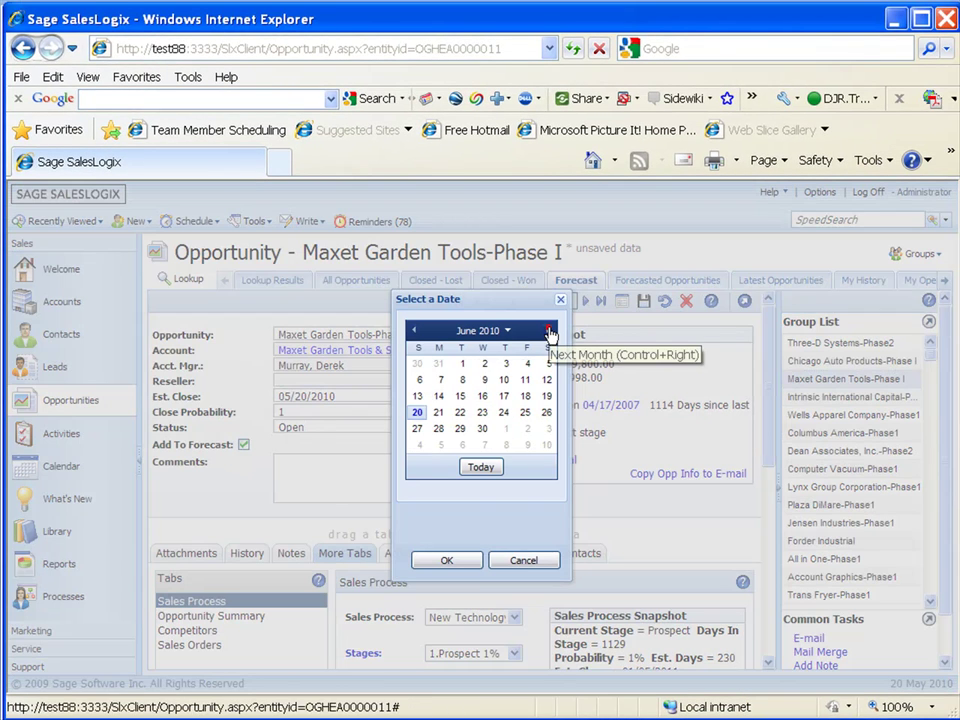
left_click(506, 412)
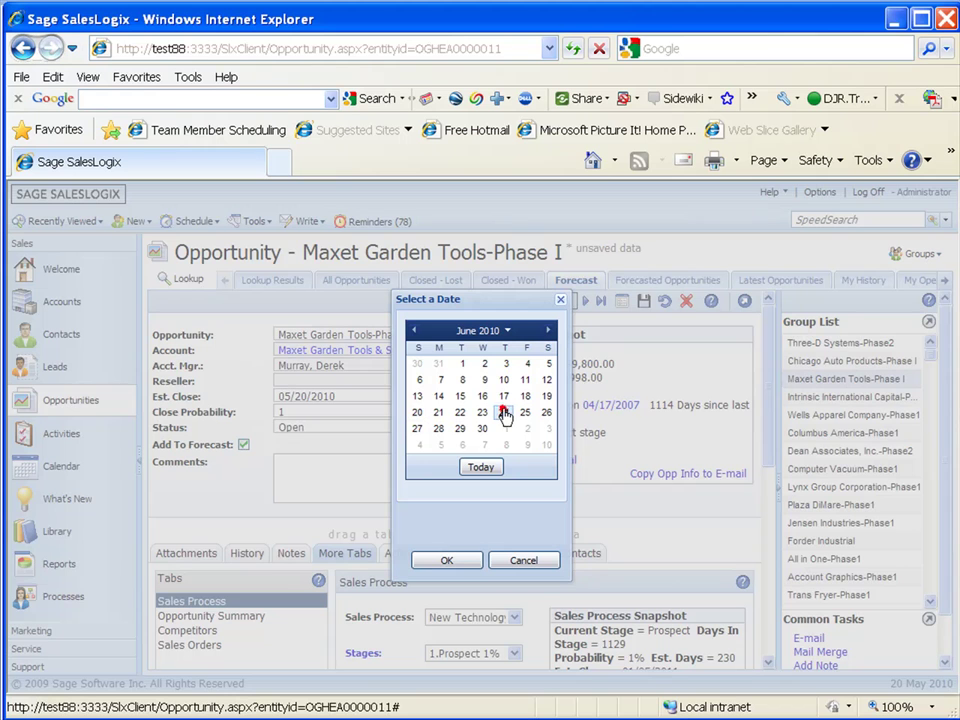
left_click(469, 563)
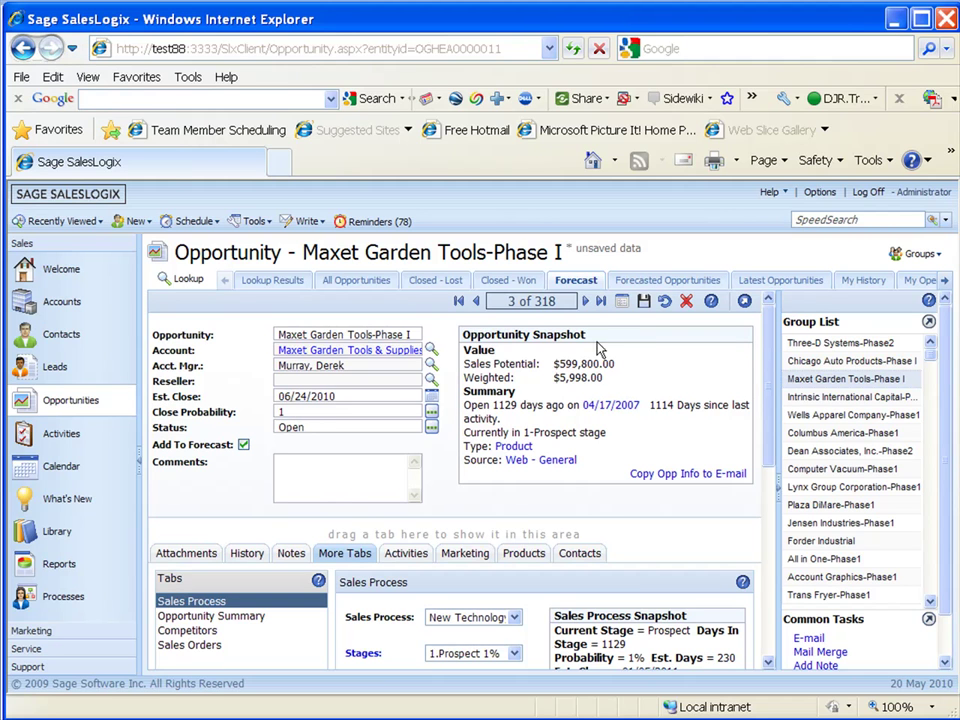
left_click(920, 256)
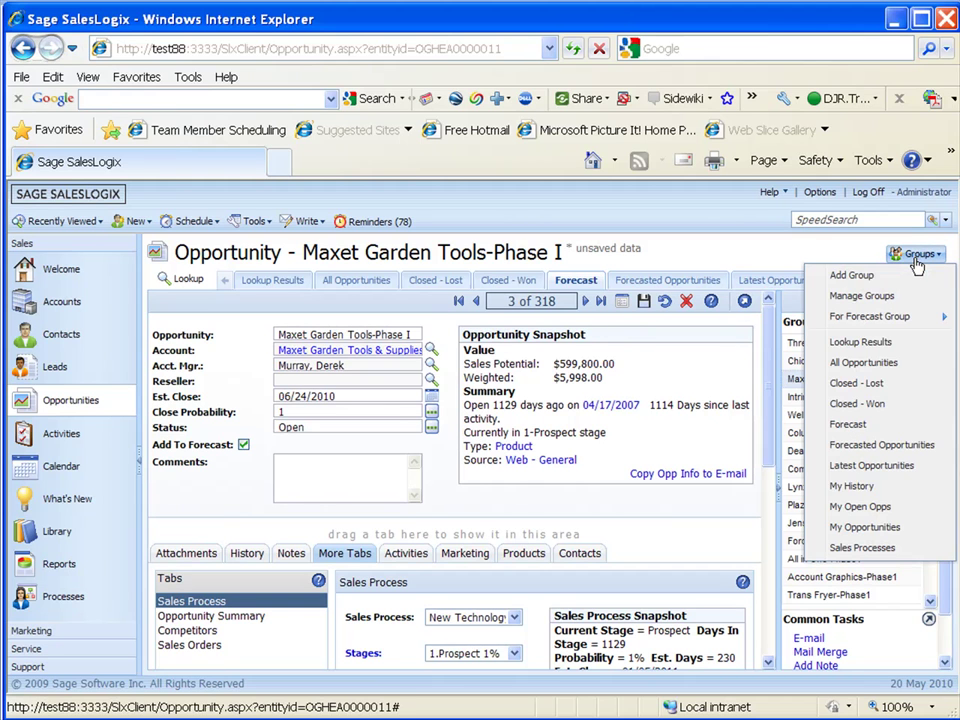
left_click(853, 276)
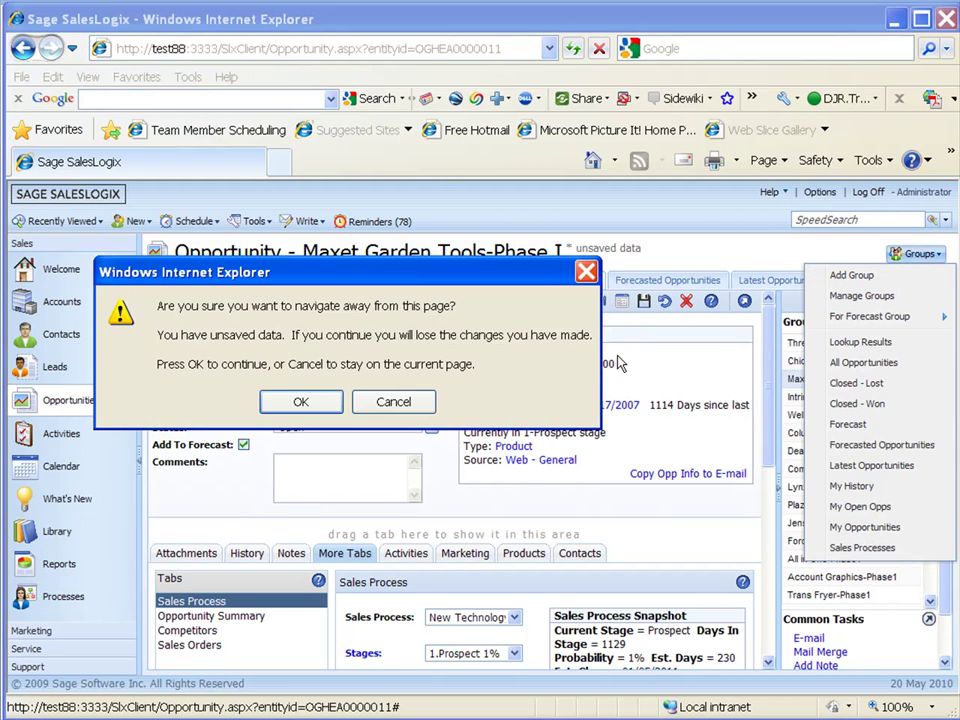
left_click(303, 405)
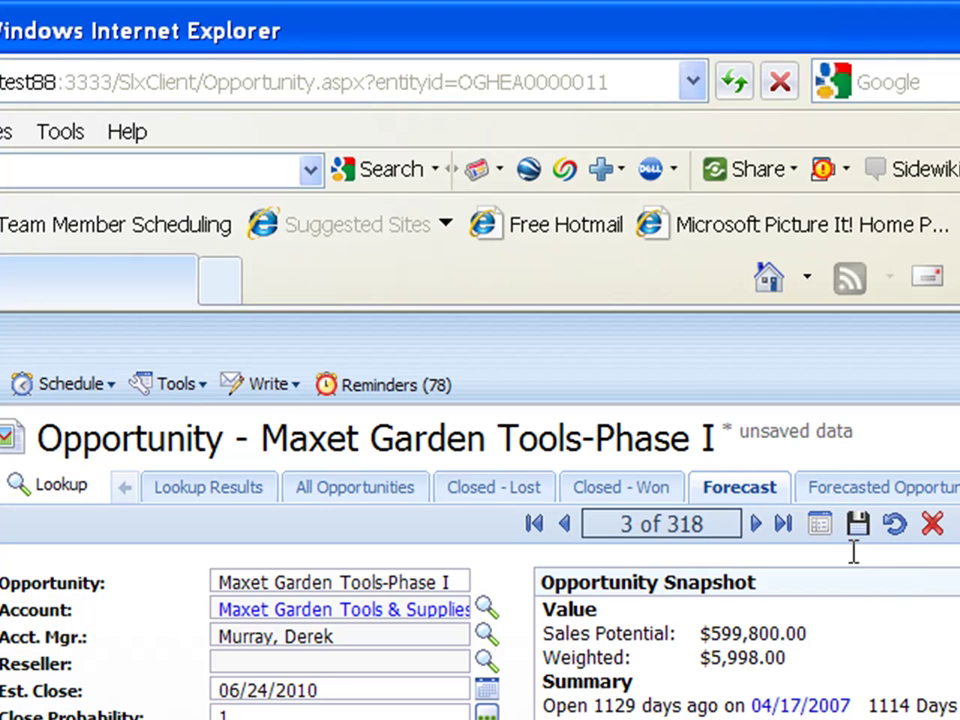
Save the Maxet Garden Tools-Phase I record and start a new opportunity group named "Next 90 days"
left_click(860, 530)
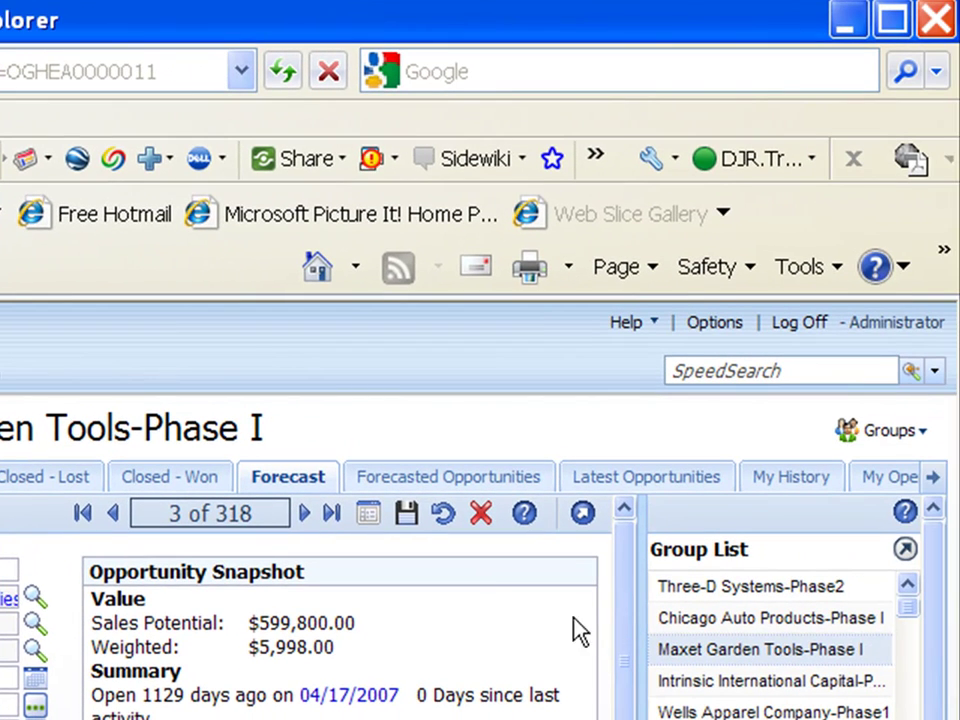
left_click(882, 433)
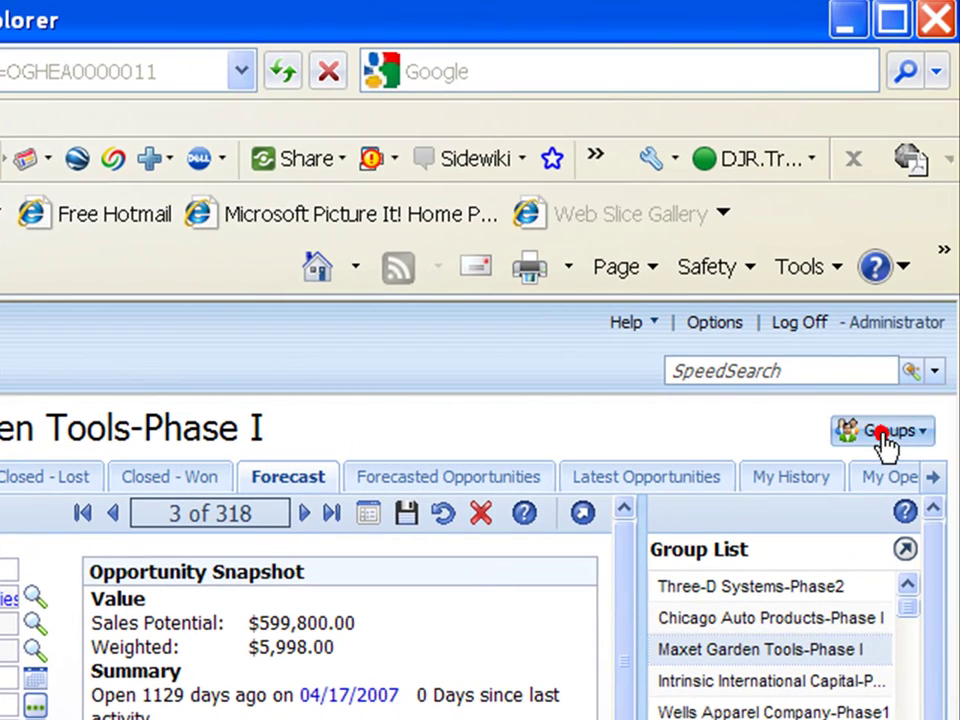
left_click(807, 470)
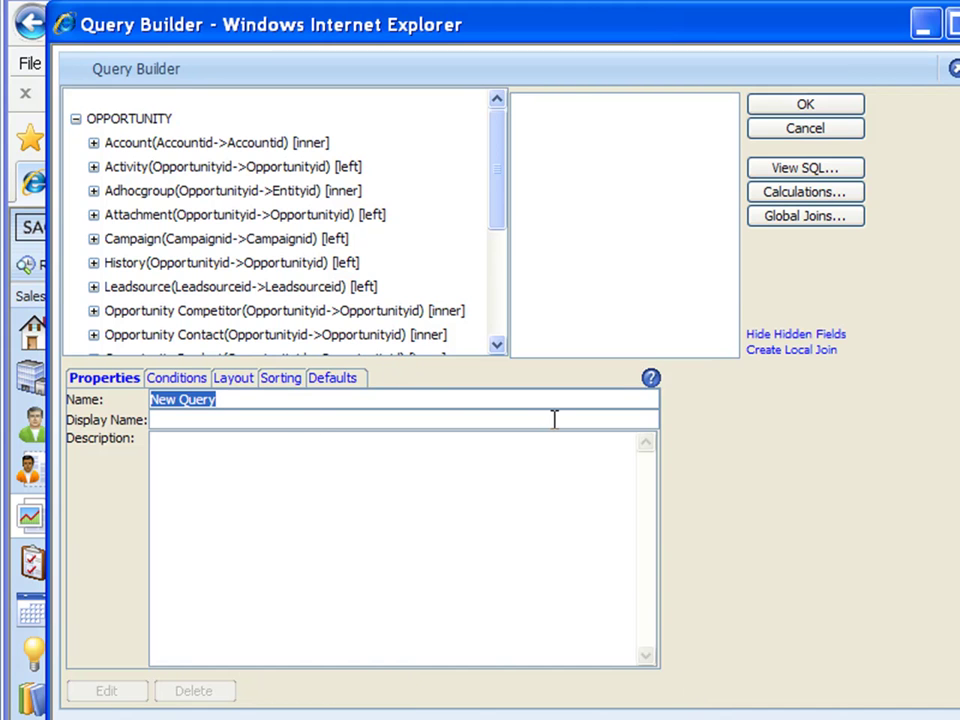
type("Next")
type("90 days")
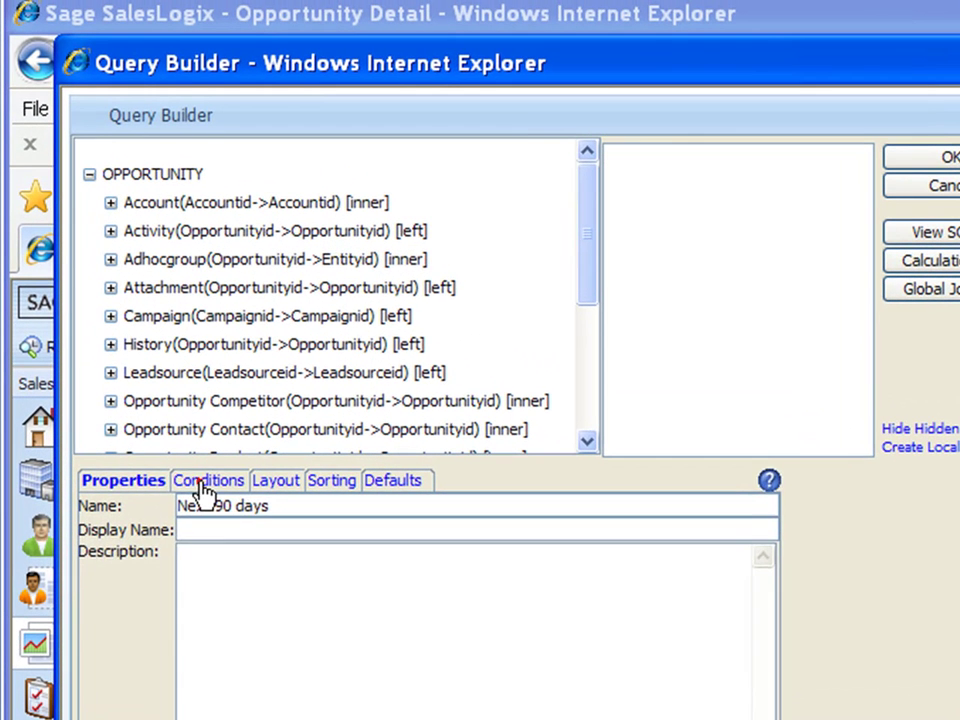
Add a group condition on the Opportunity table's Estimatedclose field with the operator "within next xxx days" and the value 90
left_click(176, 379)
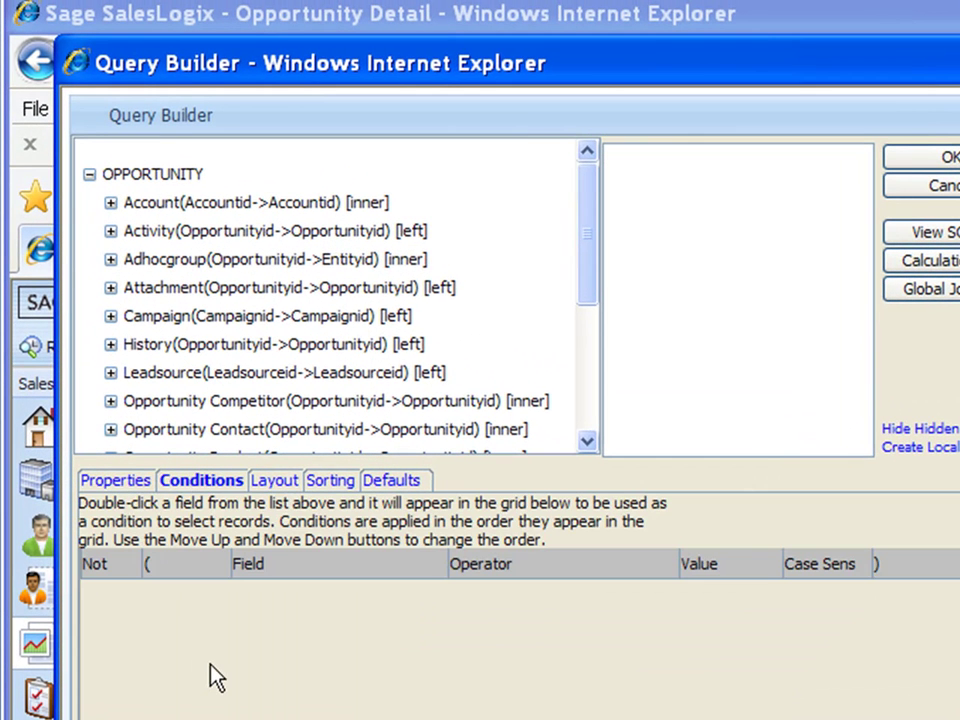
left_click(165, 174)
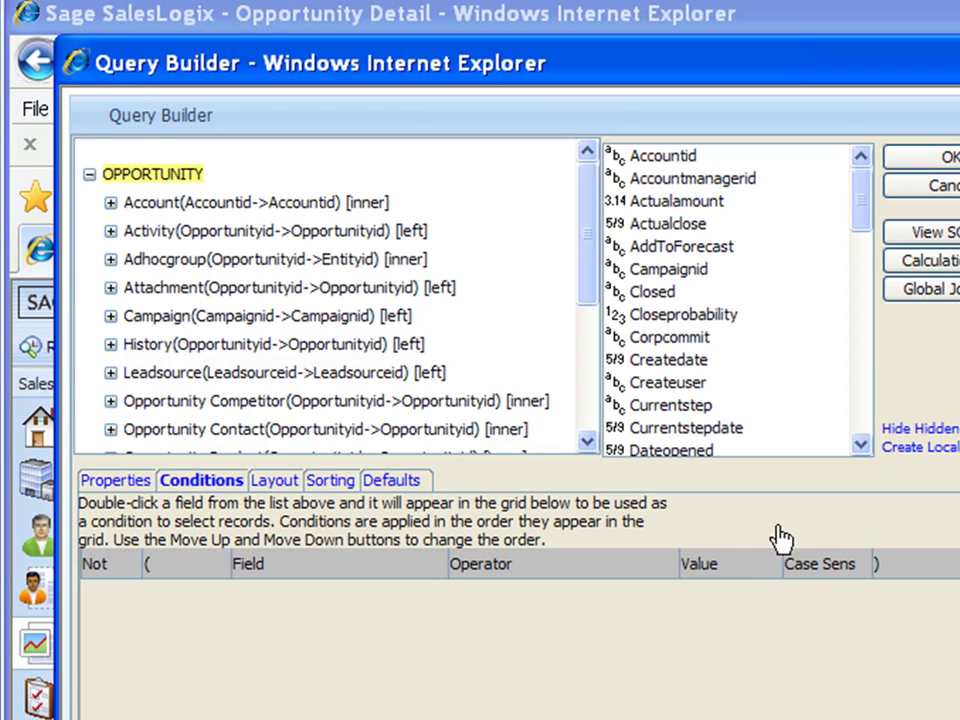
left_click(860, 446)
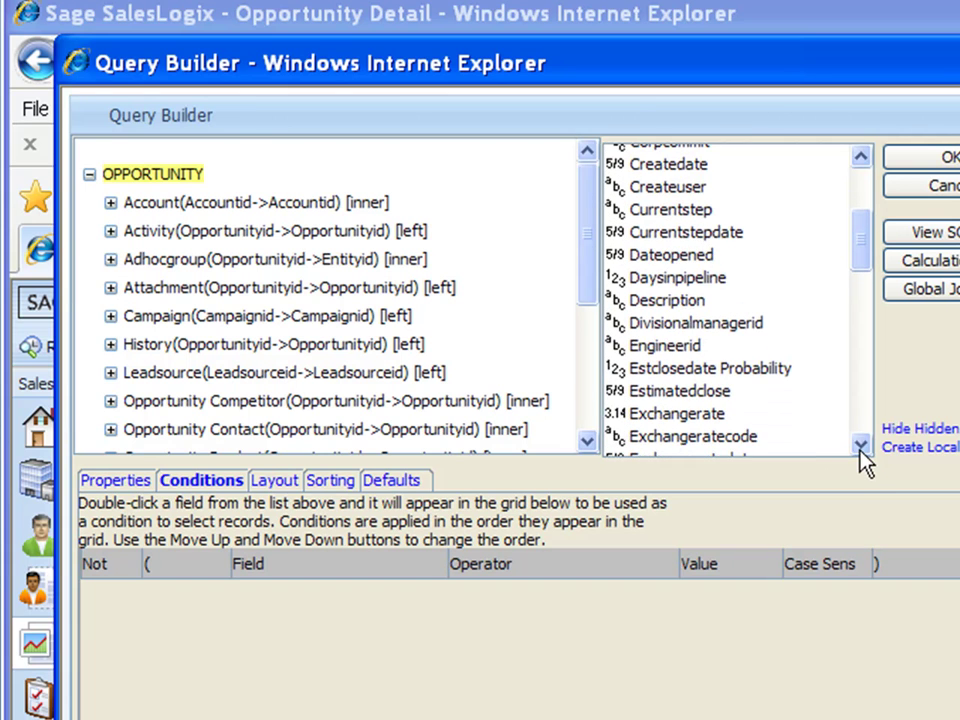
left_click(862, 447)
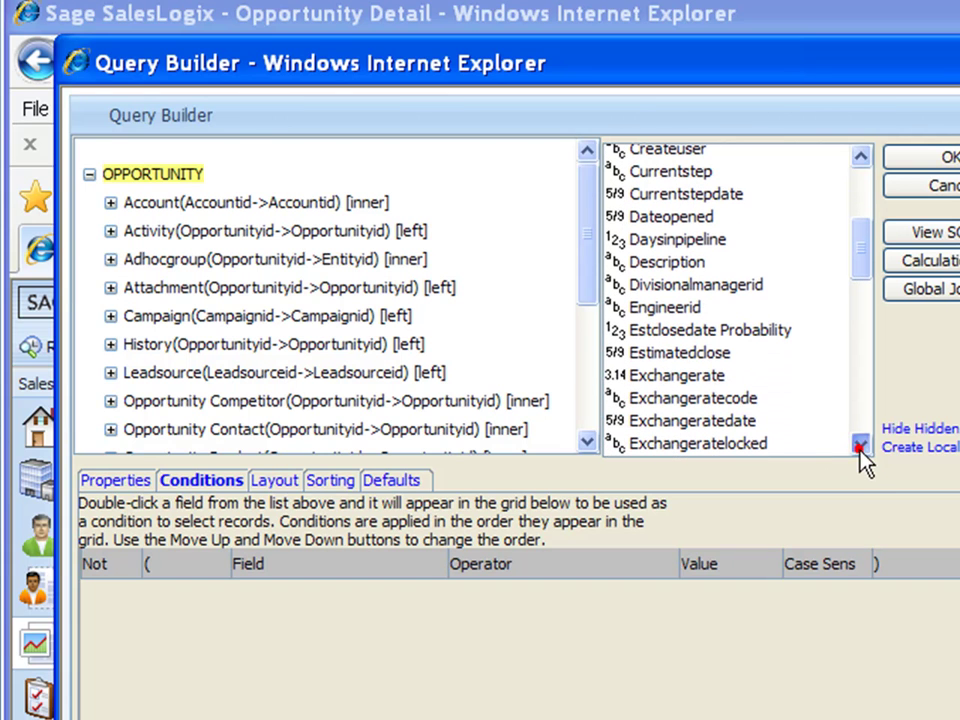
double_click(700, 354)
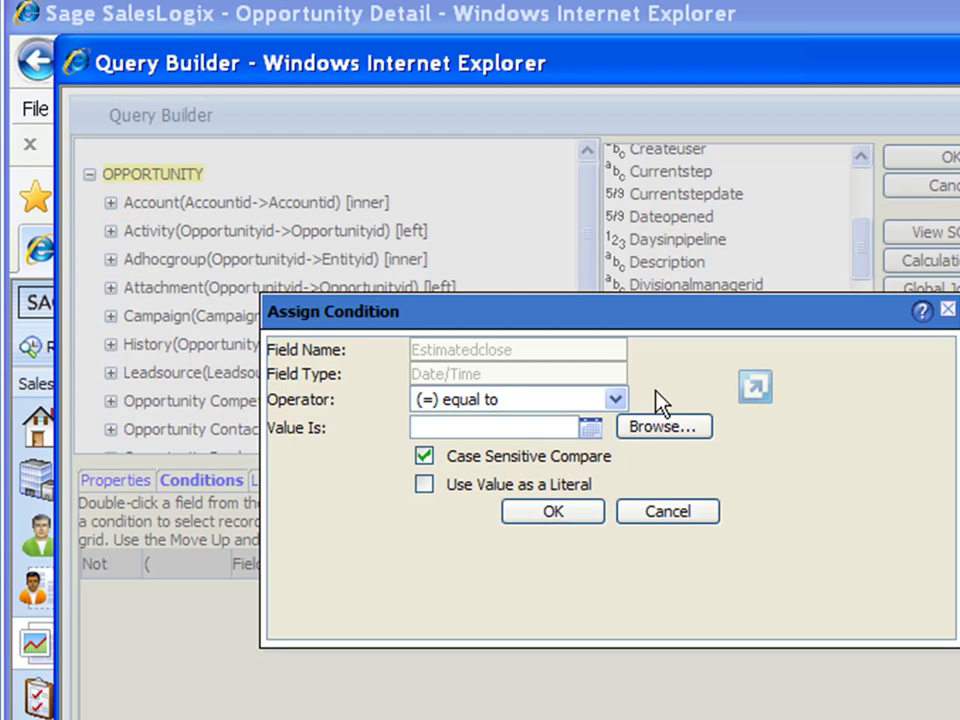
left_click(616, 400)
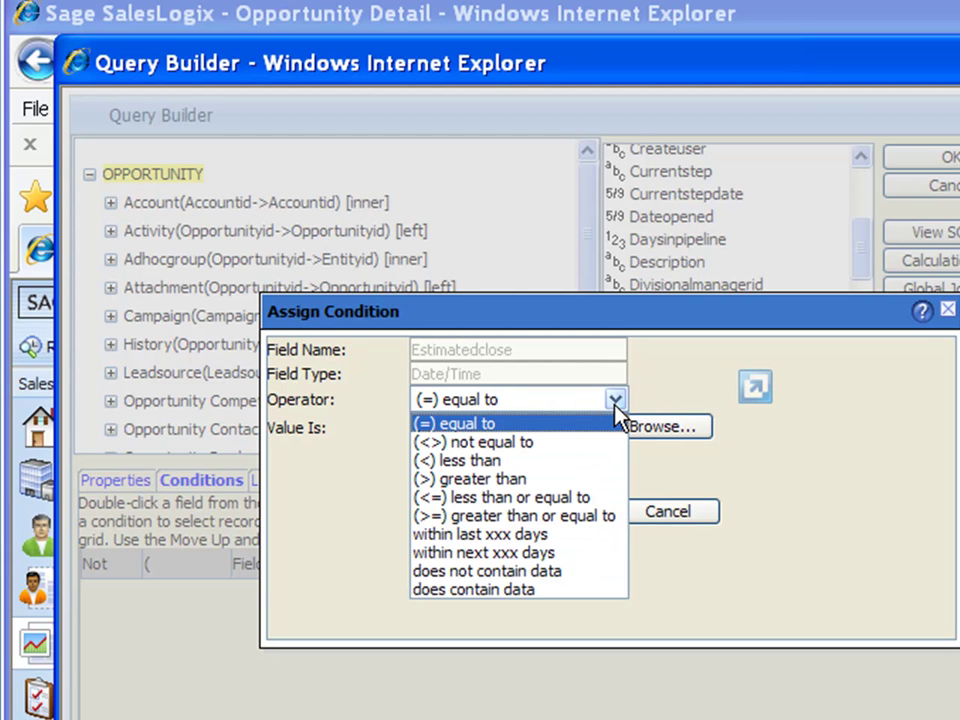
left_click(493, 553)
left_click(488, 428)
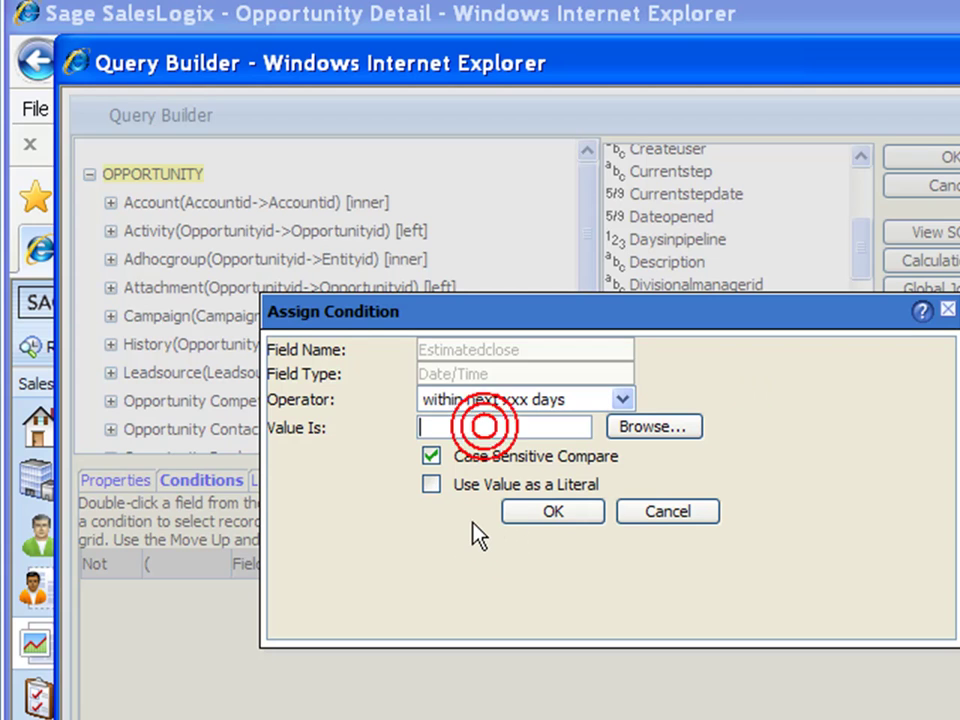
type("90")
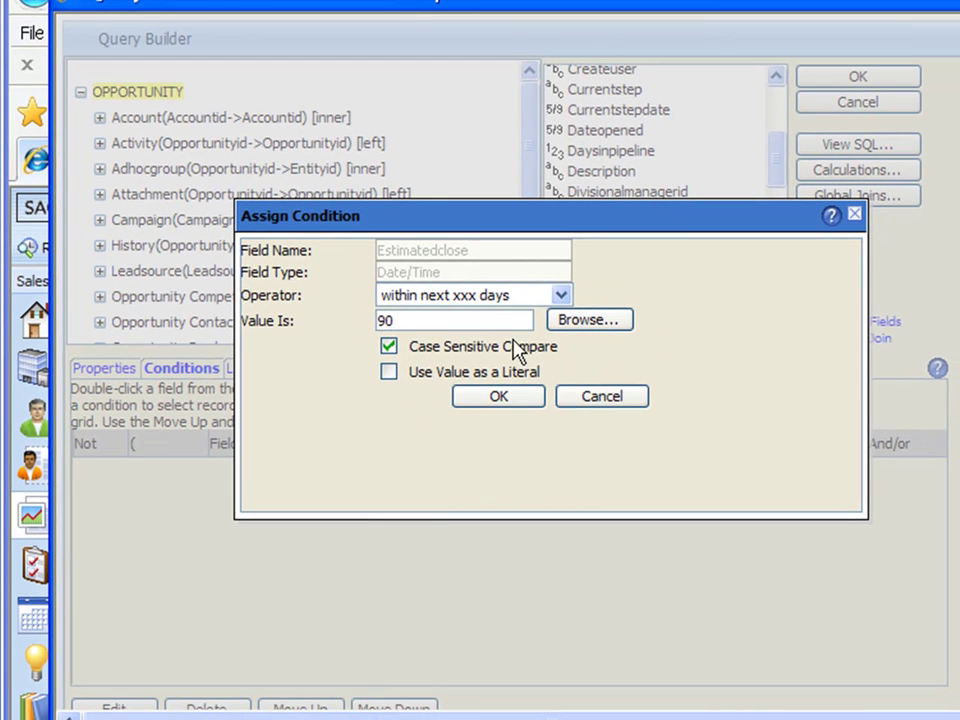
left_click(499, 396)
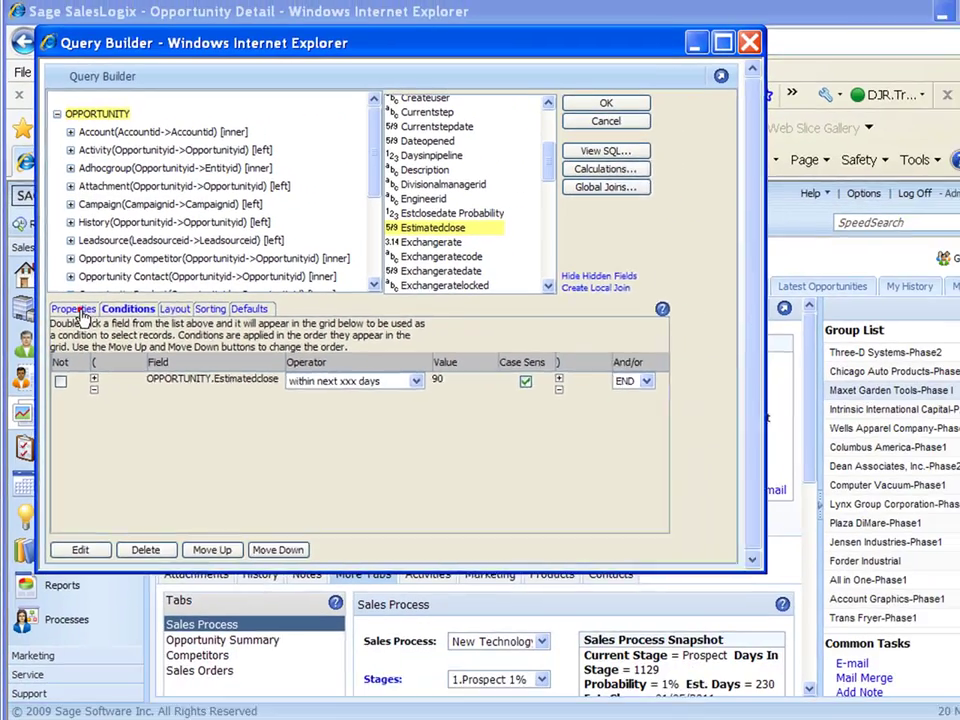
Review the new group's properties and save the "Next 90 days" group to list its opportunities
left_click(104, 368)
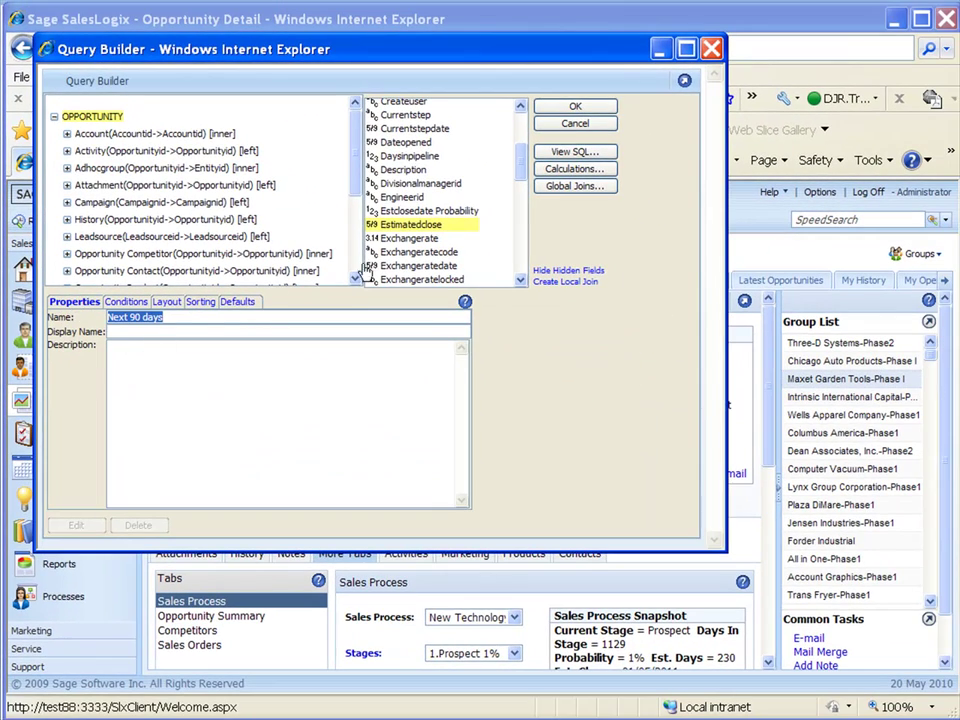
left_click(575, 106)
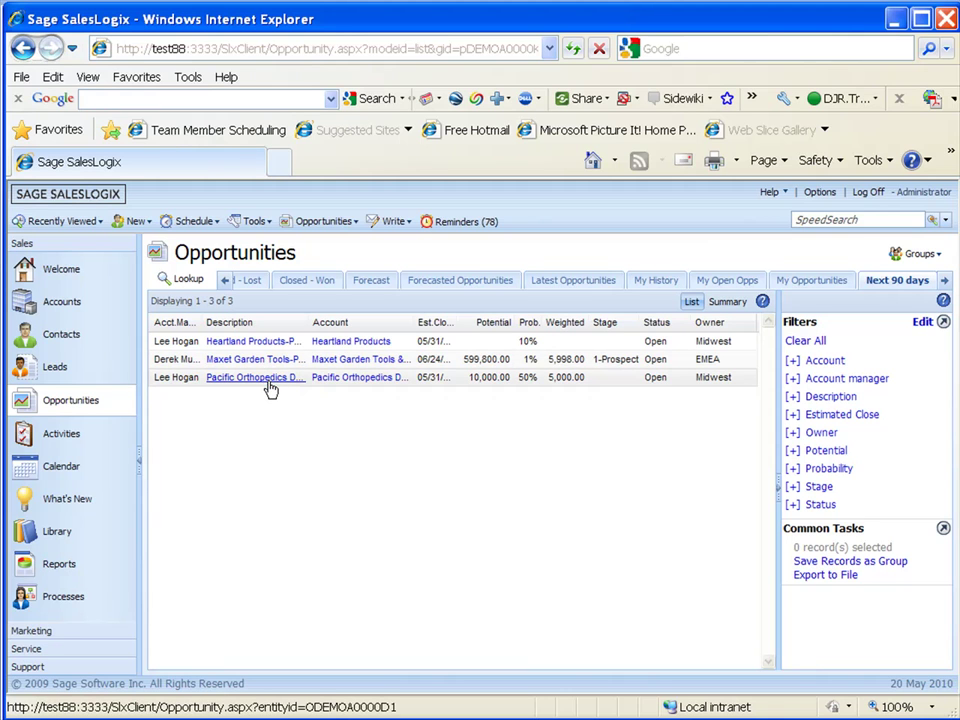
left_click(408, 387)
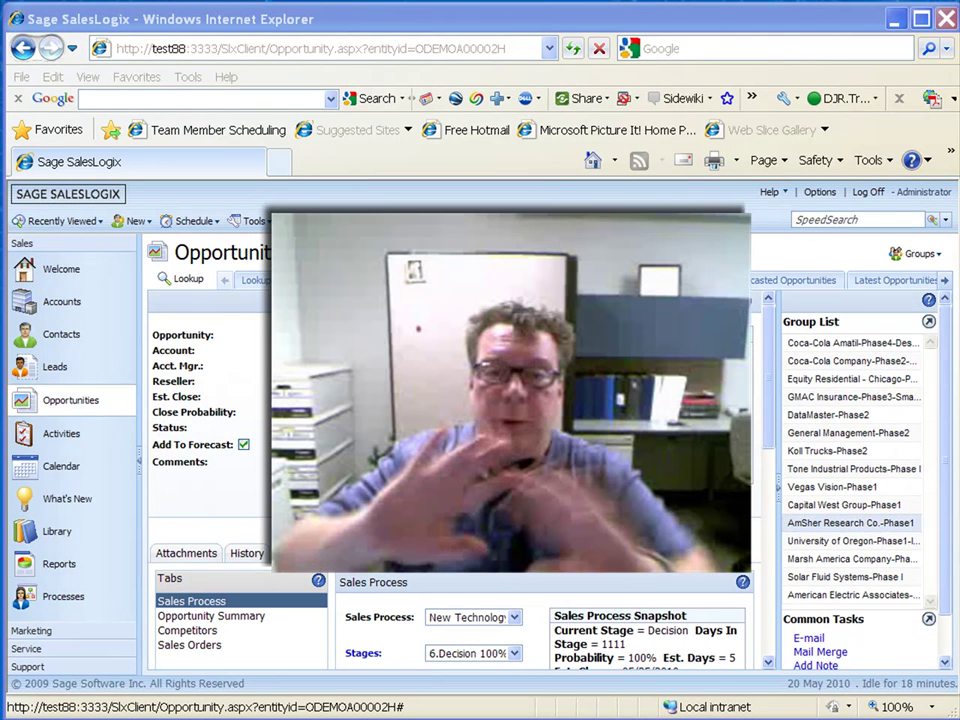